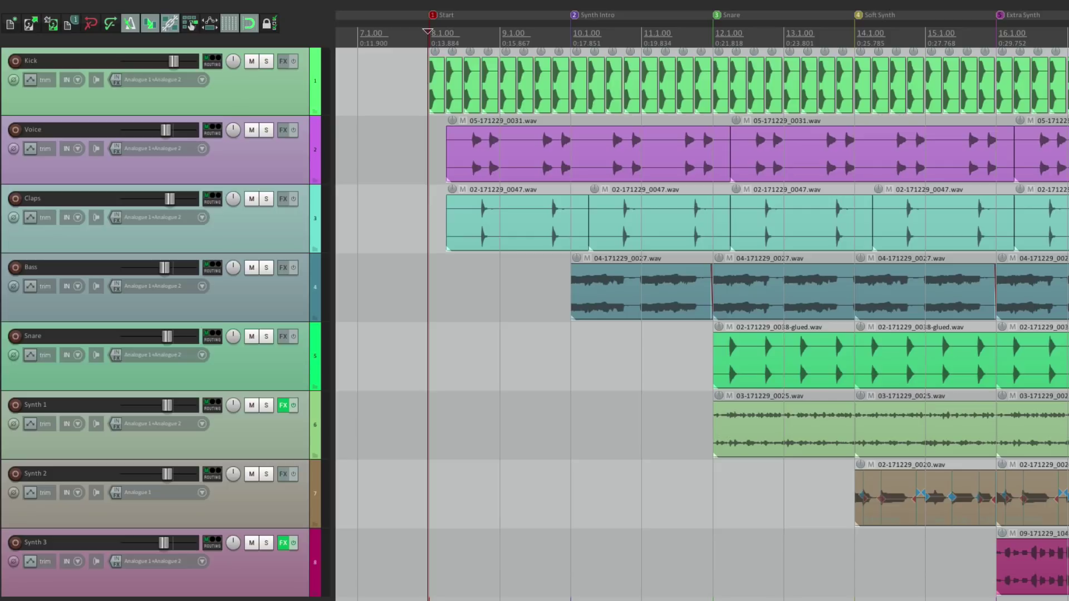
During playback, paste copies of the bar 12 Snare item at bars 8 and 10
key("space")
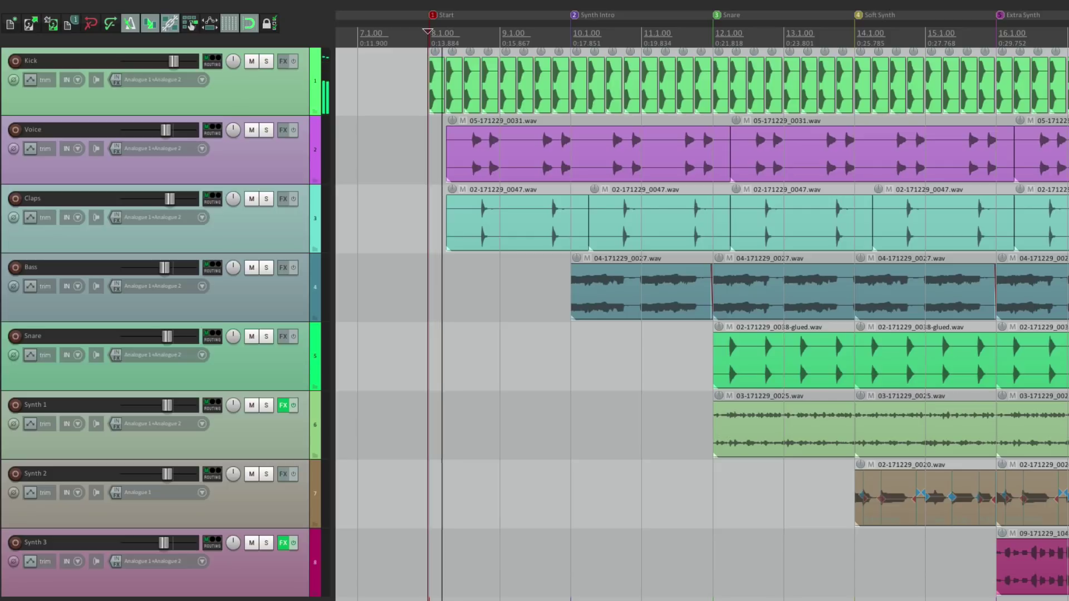
left_click(743, 362)
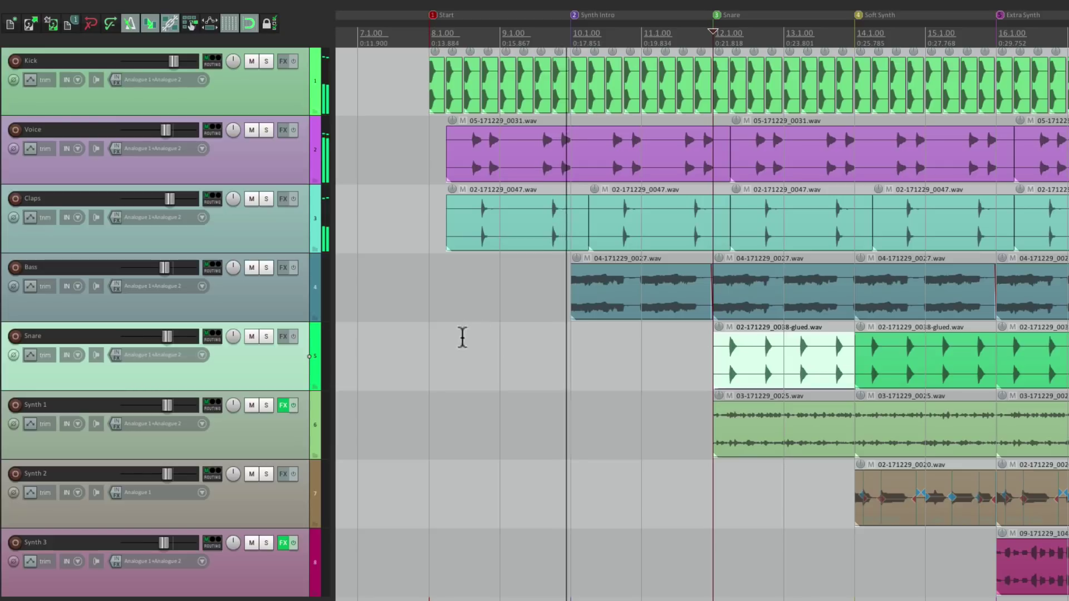
left_click(436, 353)
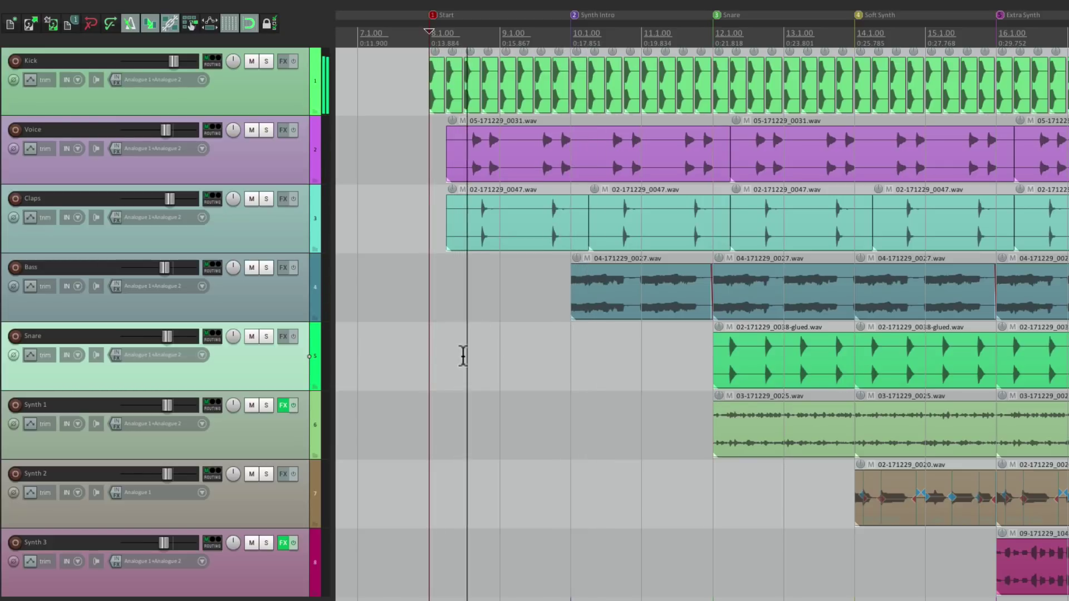
key("ctrl+v")
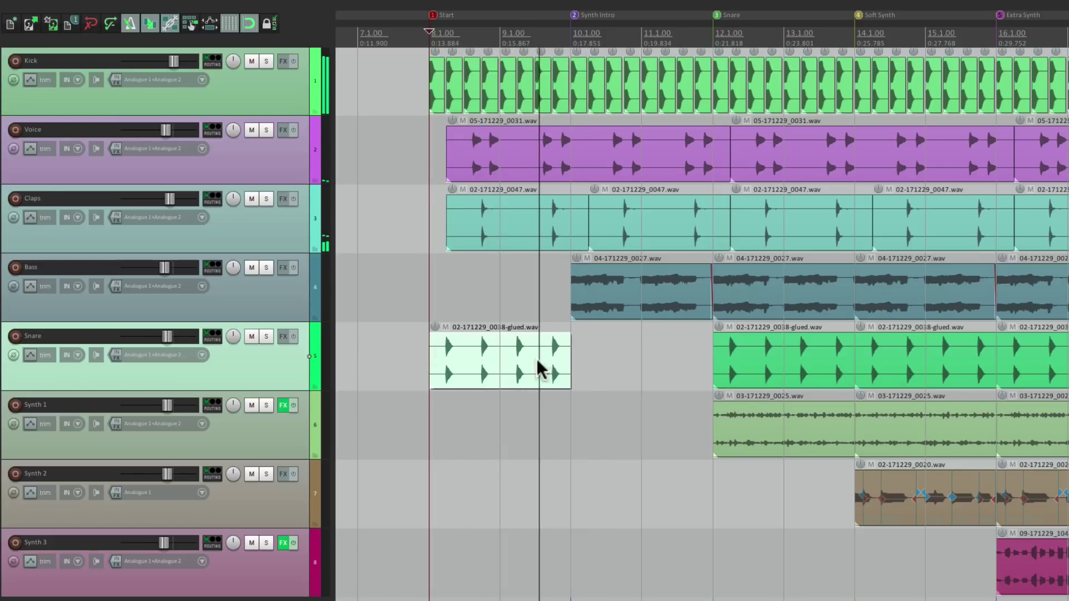
left_click(572, 333)
key("ctrl+v")
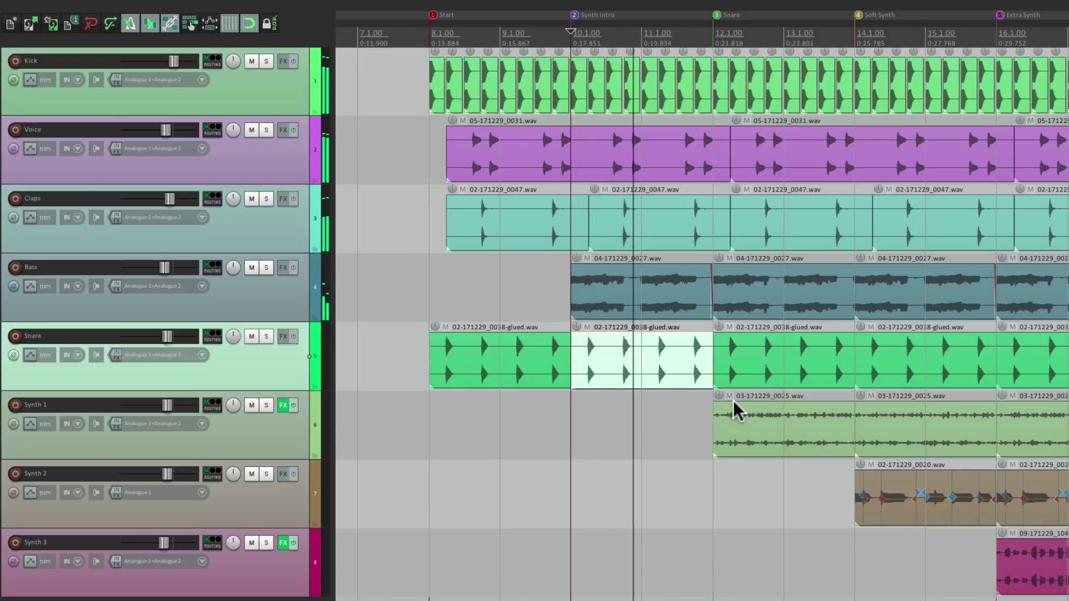
Paste Synth 1 item copies at bars 10 and 8, then delete the pasted copies
left_click(759, 412)
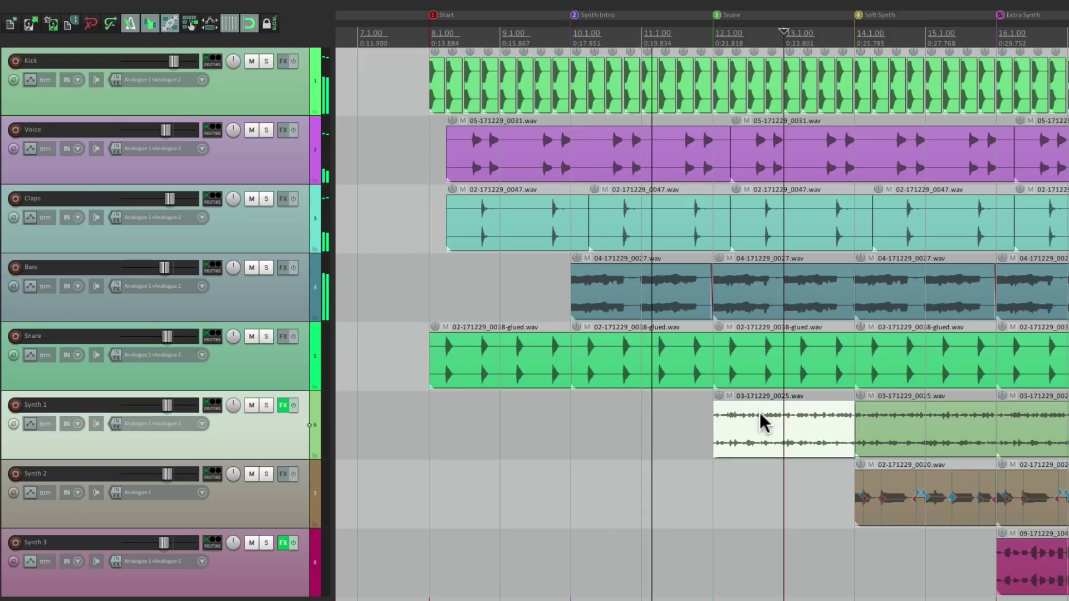
left_click(577, 421)
key("ctrl+v")
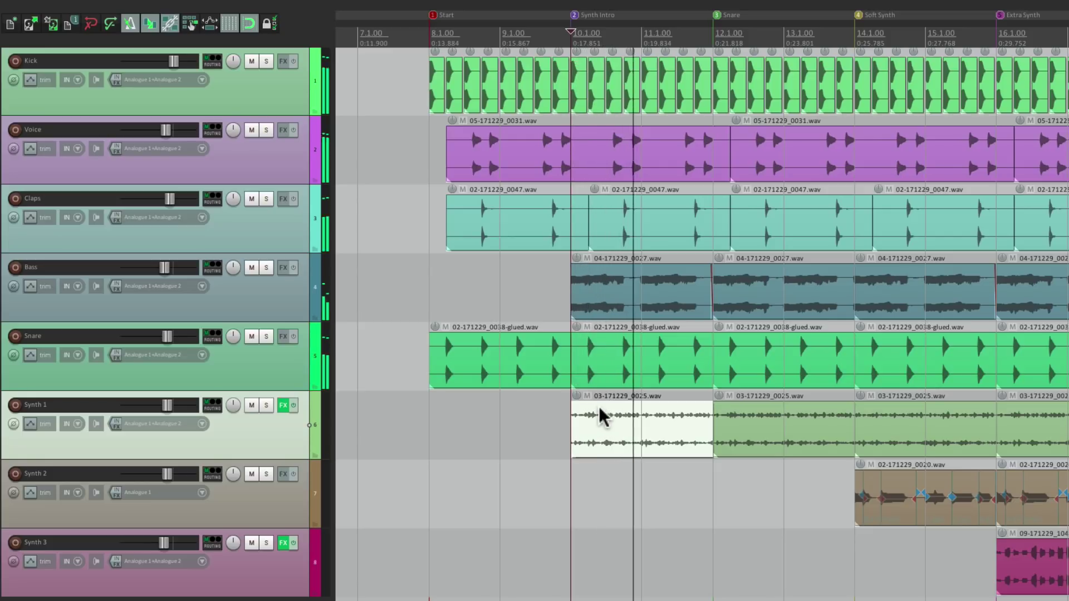
left_click(432, 438)
key("ctrl+v")
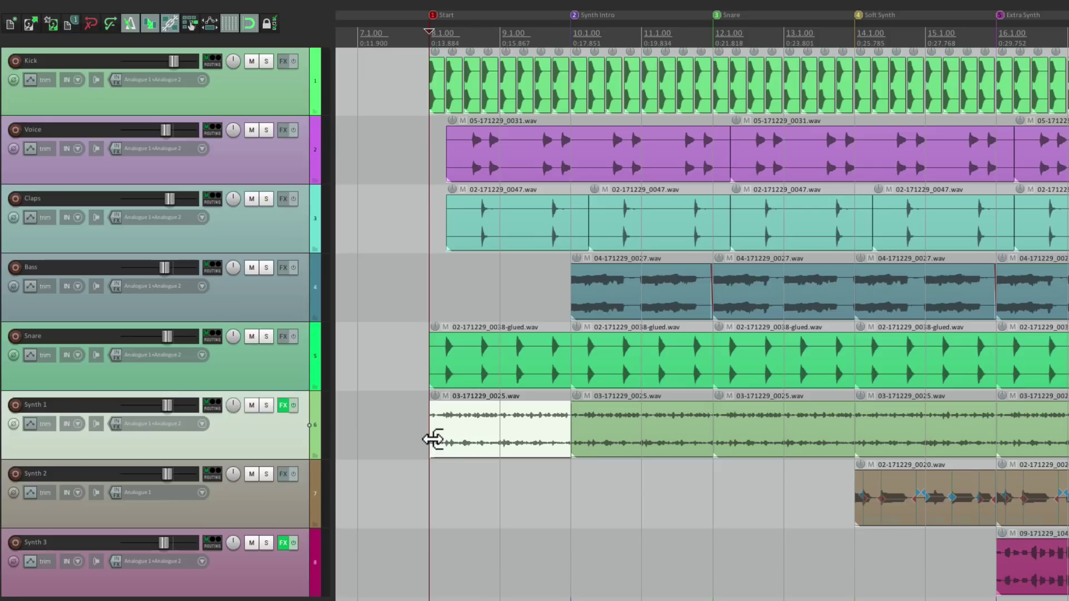
key("Delete")
key("Delete")
key("Delete")
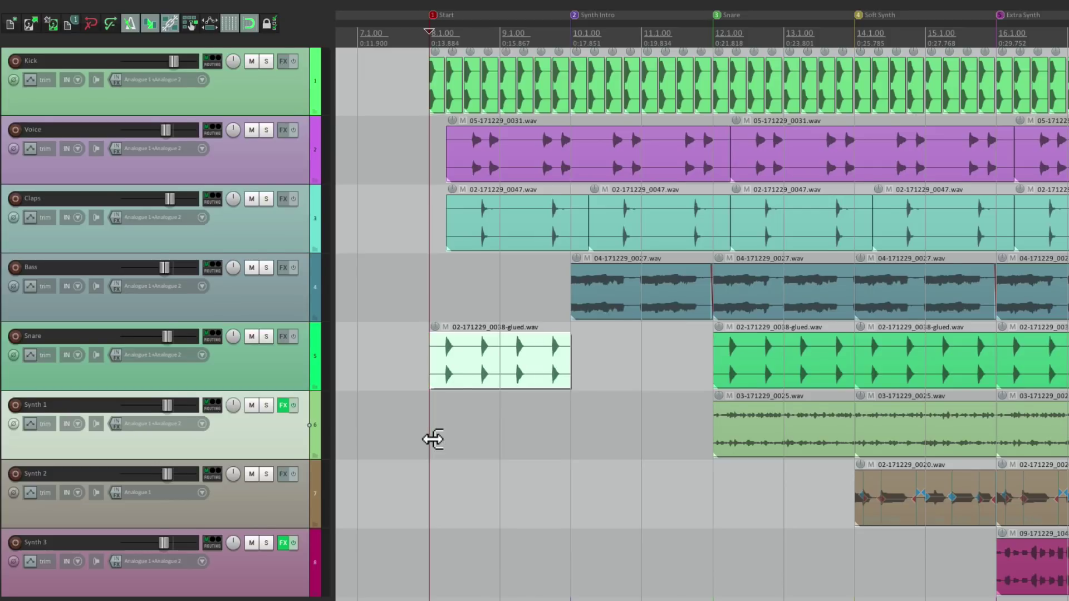
key("Delete")
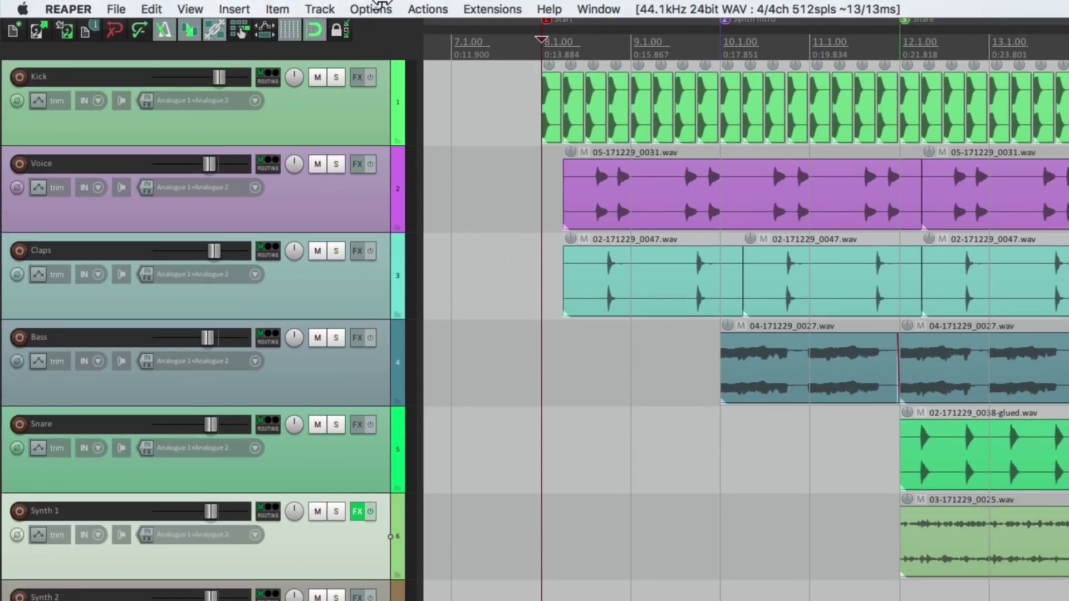
left_click(369, 9)
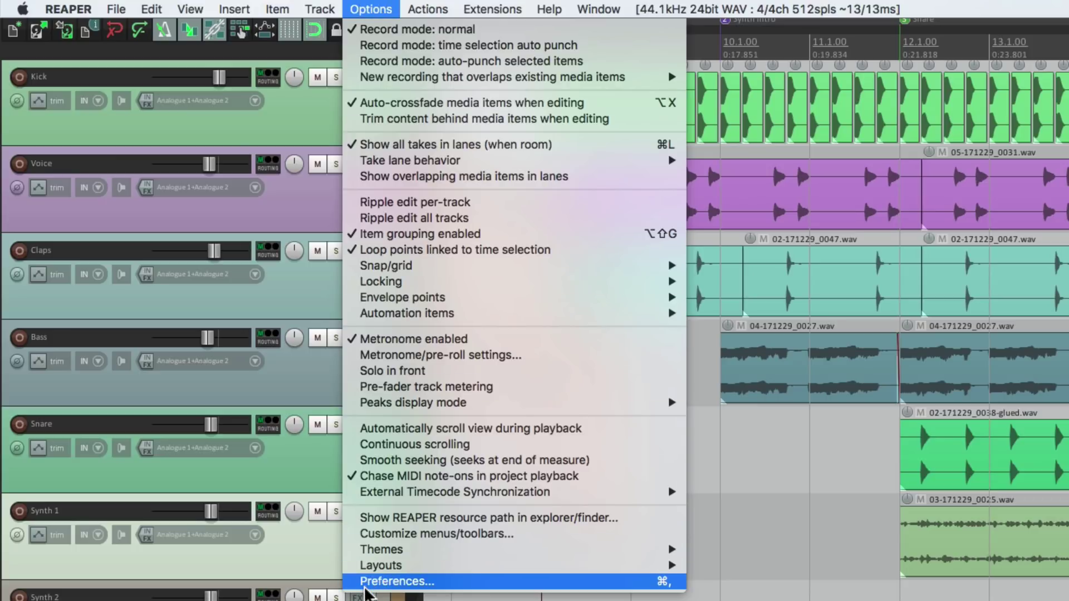
left_click(366, 586)
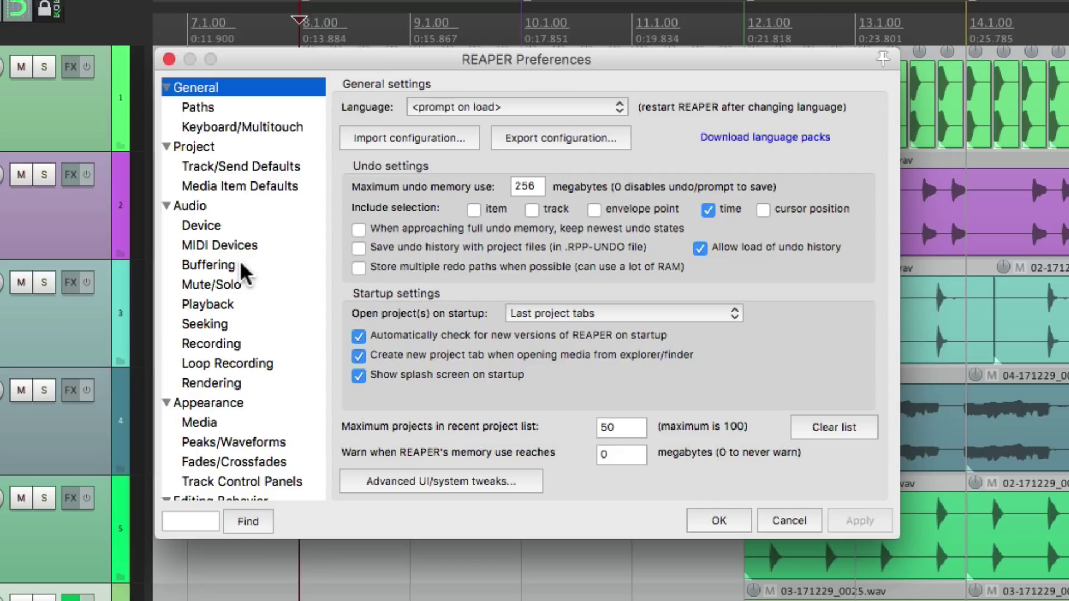
scroll(241, 263, "down", 1)
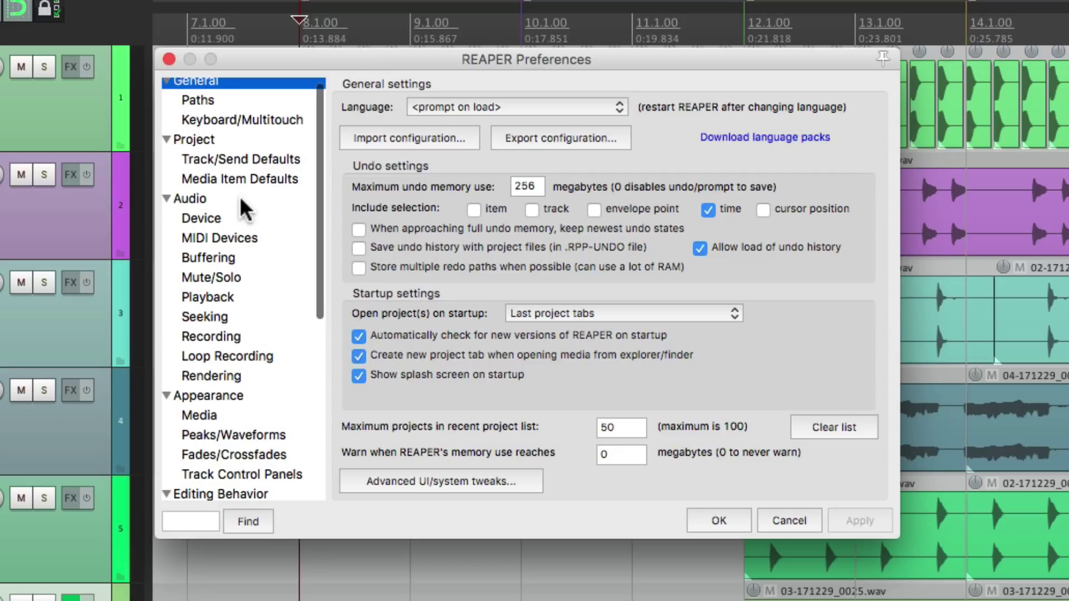
left_click(255, 319)
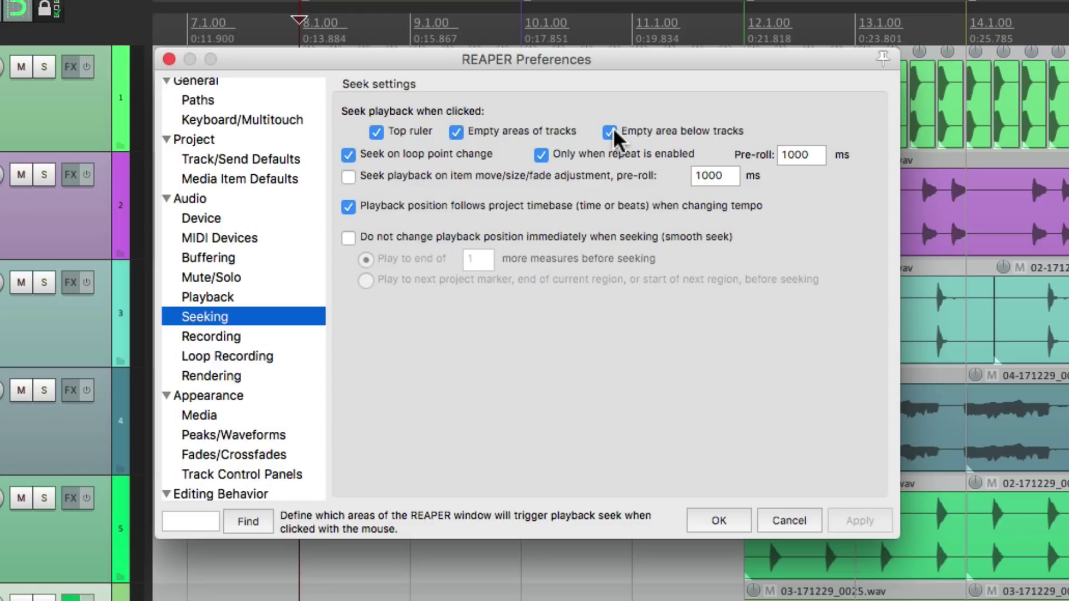
left_click(721, 519)
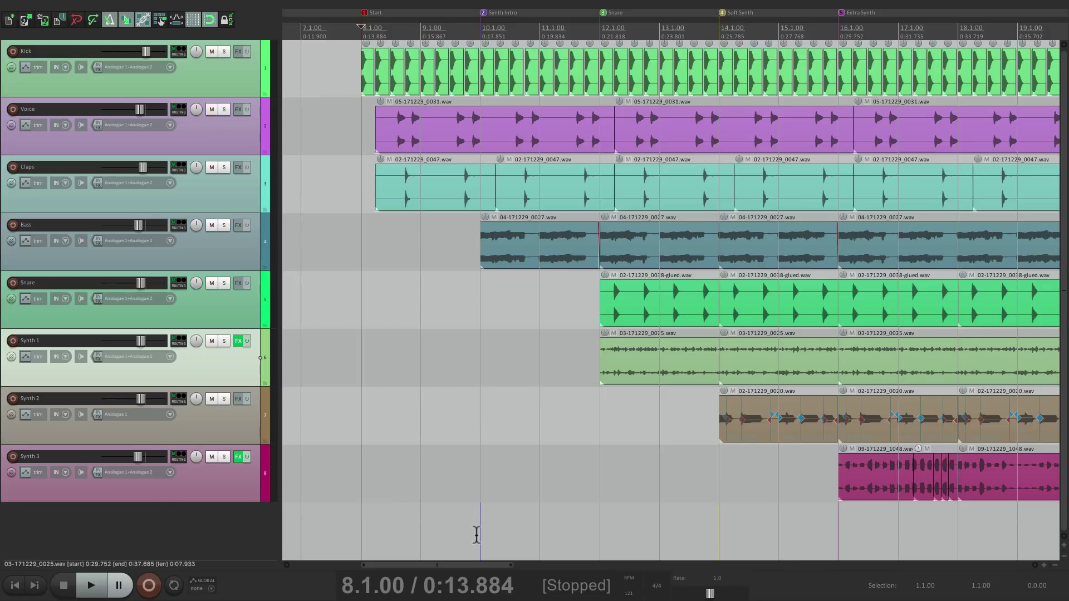
Play the project, seek to bars 10, 11 and 12, then stop
key("space")
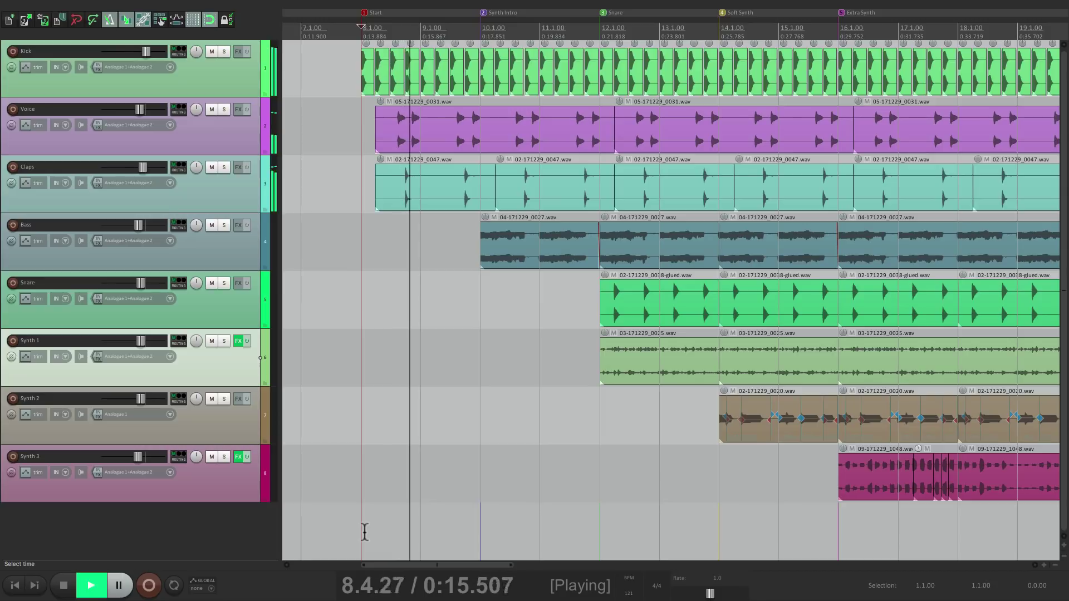
left_click(482, 513)
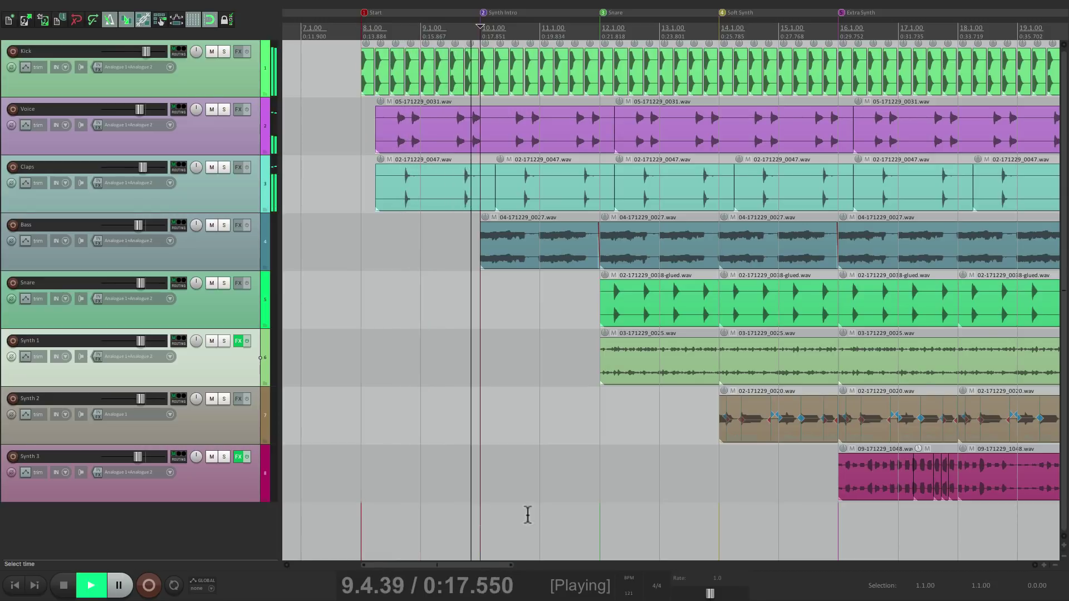
left_click(533, 517)
left_click(607, 516)
key("space")
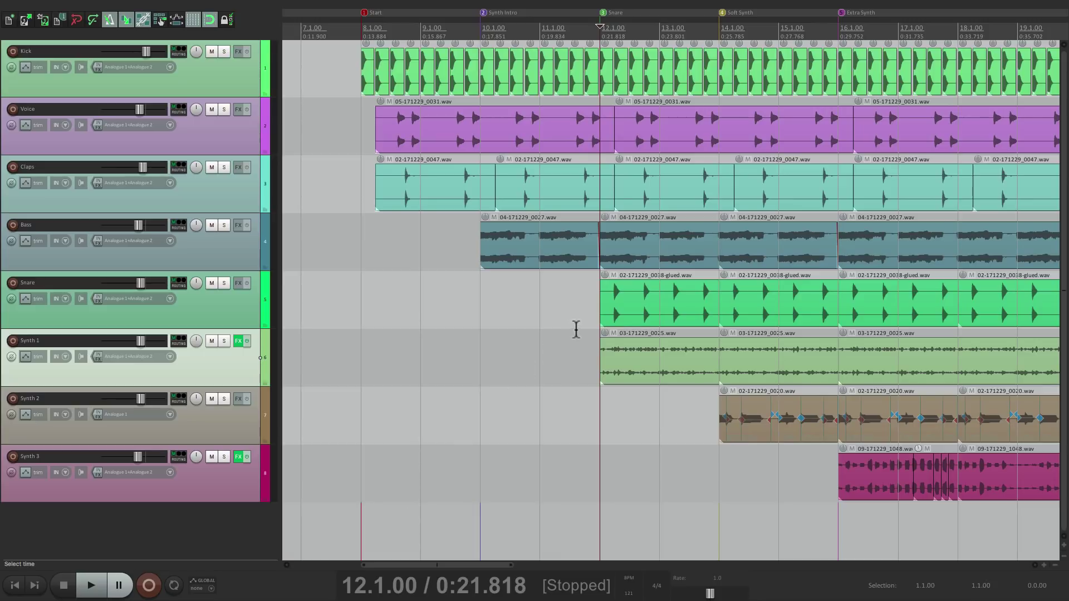
Play from bar 8 and paste Snare item copies at bars 8 and 10
left_click(361, 519)
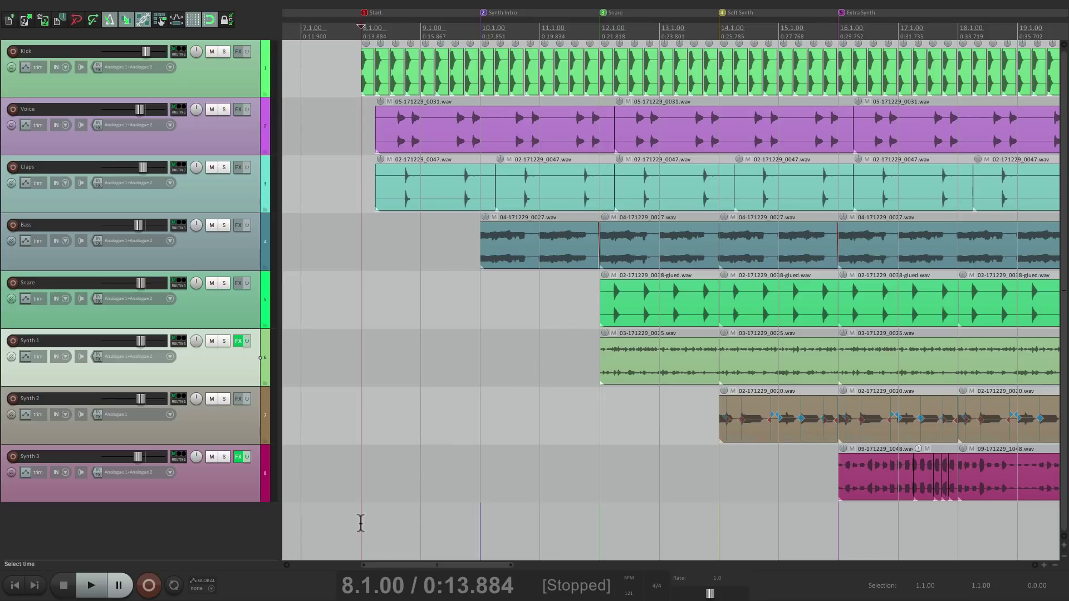
key("space")
left_click(642, 307)
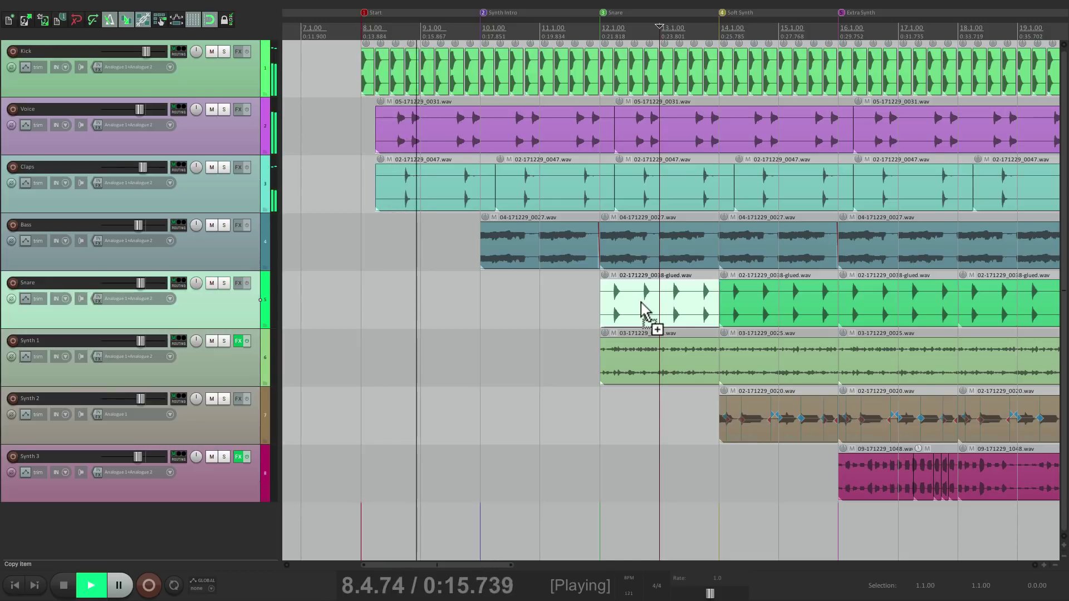
left_click(361, 519)
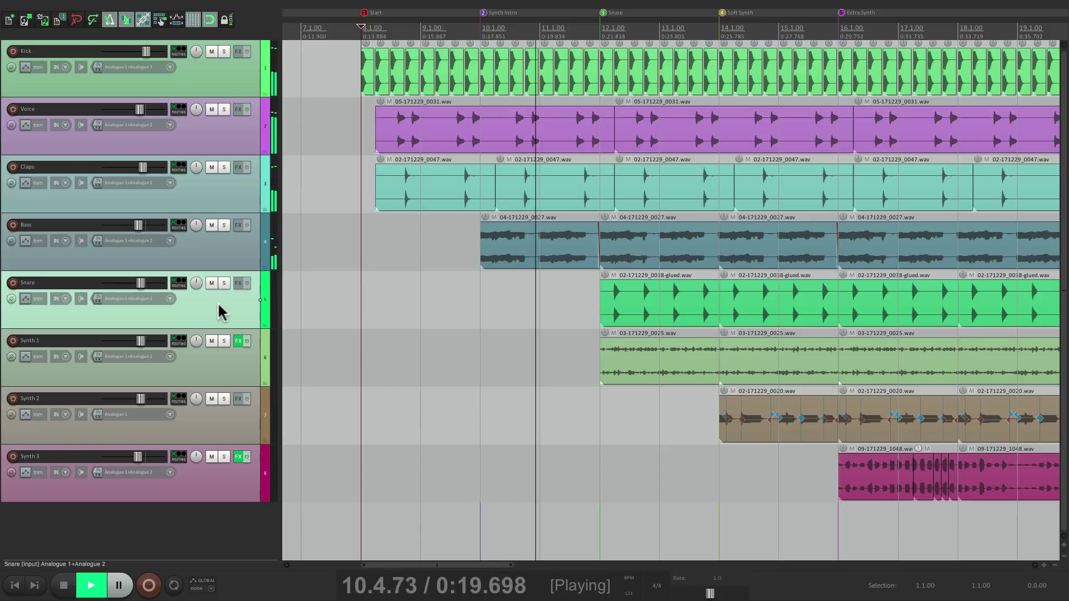
key("ctrl+v")
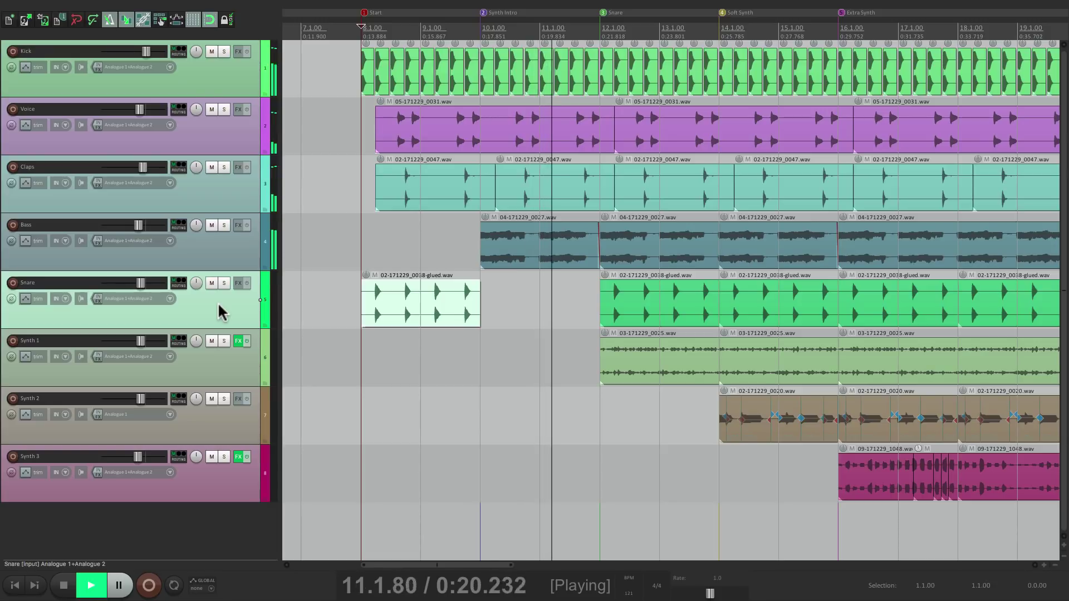
left_click(484, 530)
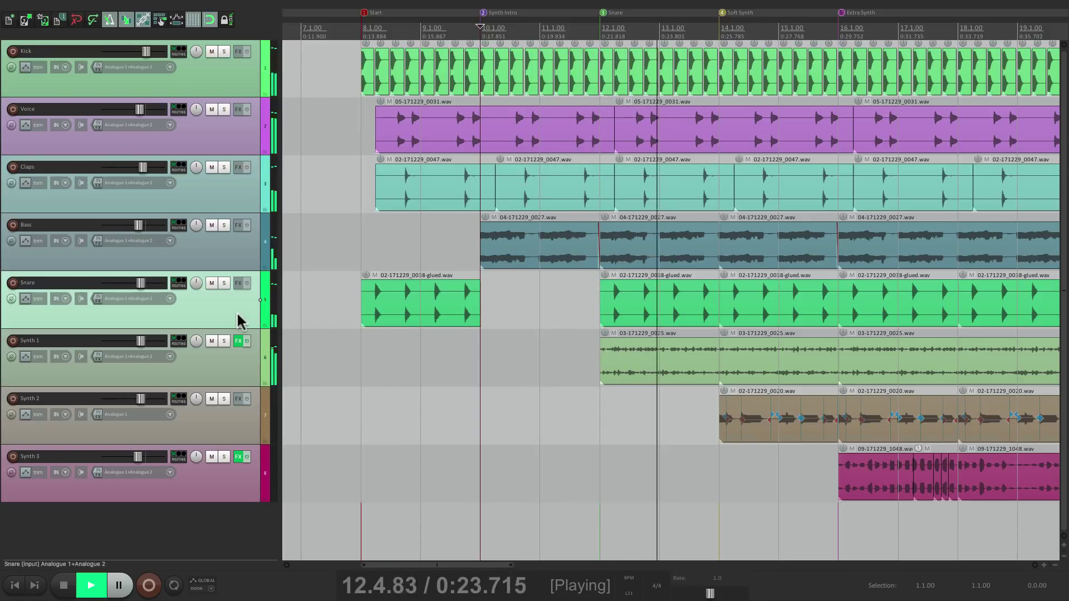
key("ctrl+v")
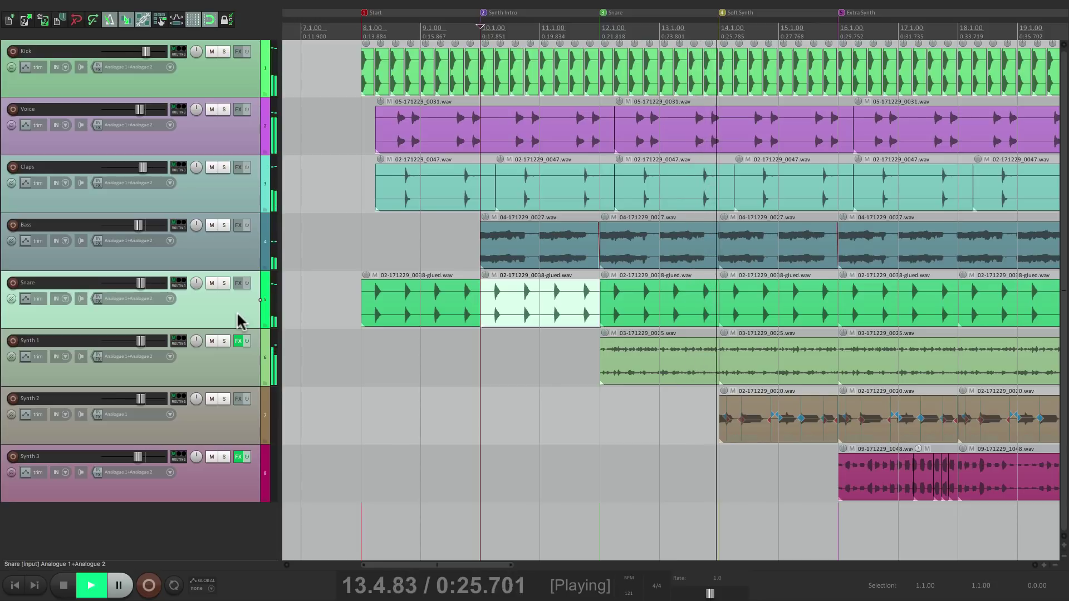
Paste Synth 1 loop copies at bars 10 and 8, undoing a stray new-track paste
left_click(636, 344)
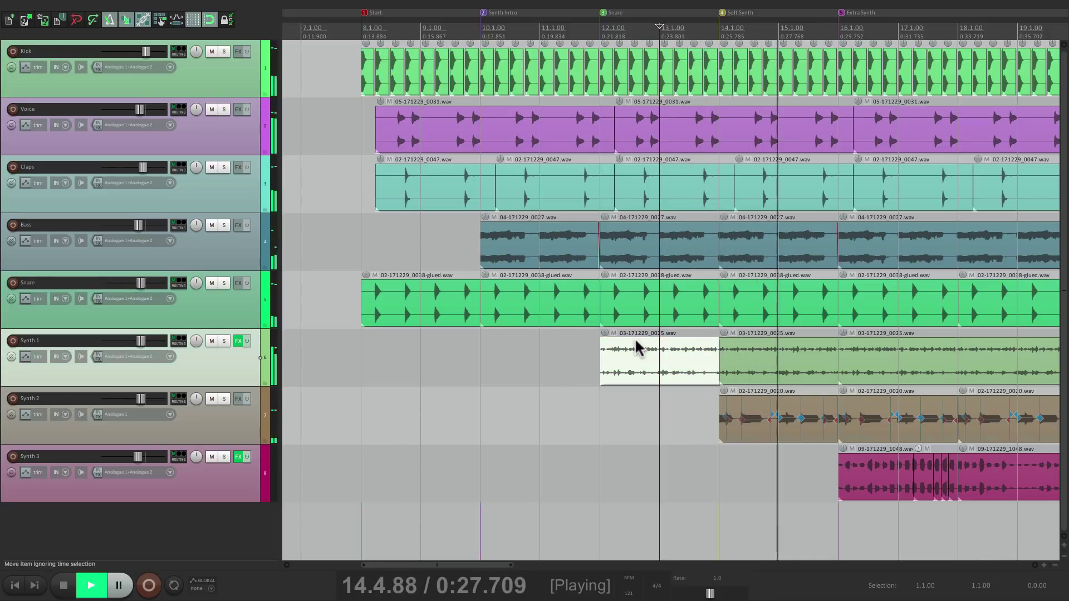
left_click(476, 534)
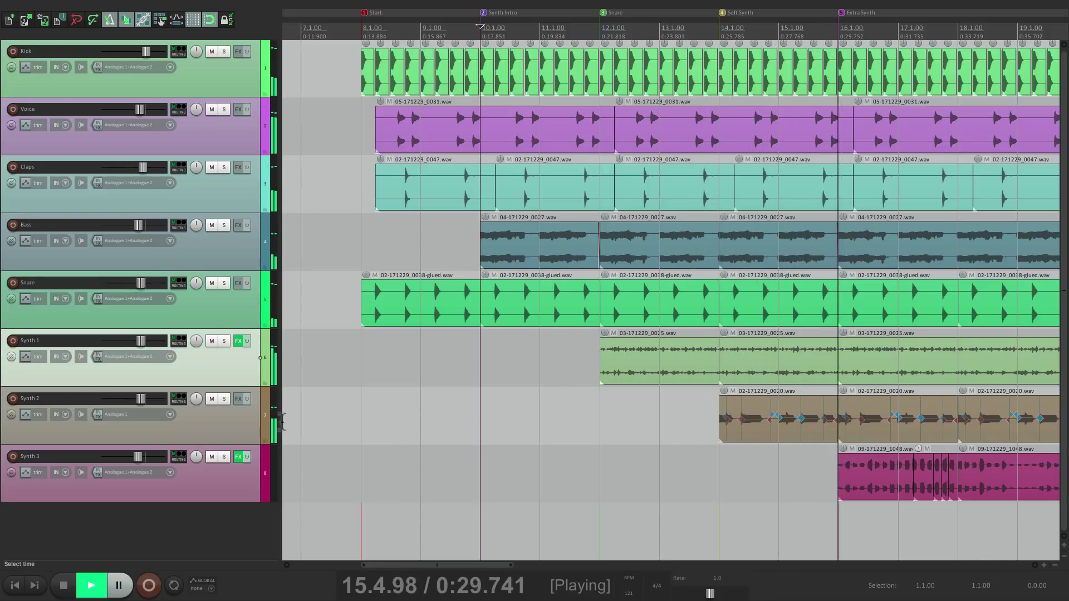
key("ctrl+v")
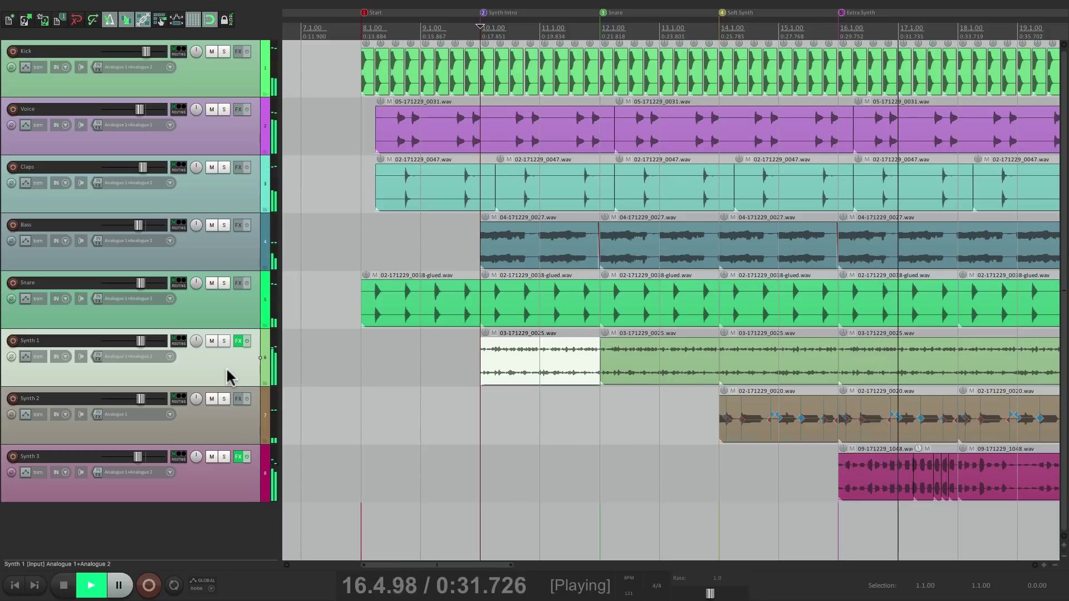
left_click(358, 530)
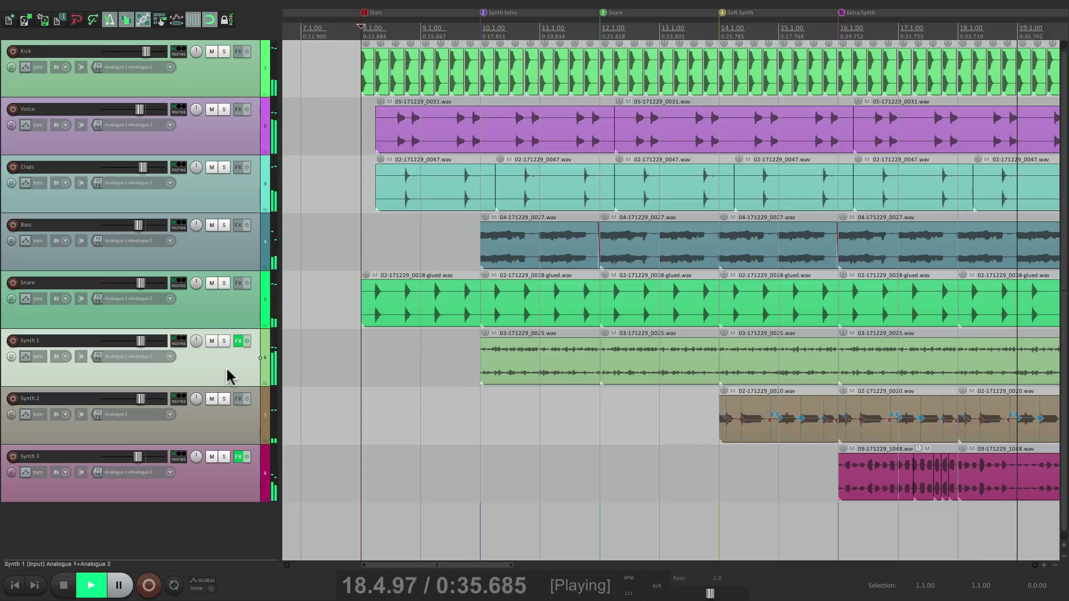
key("ctrl+v")
key("space")
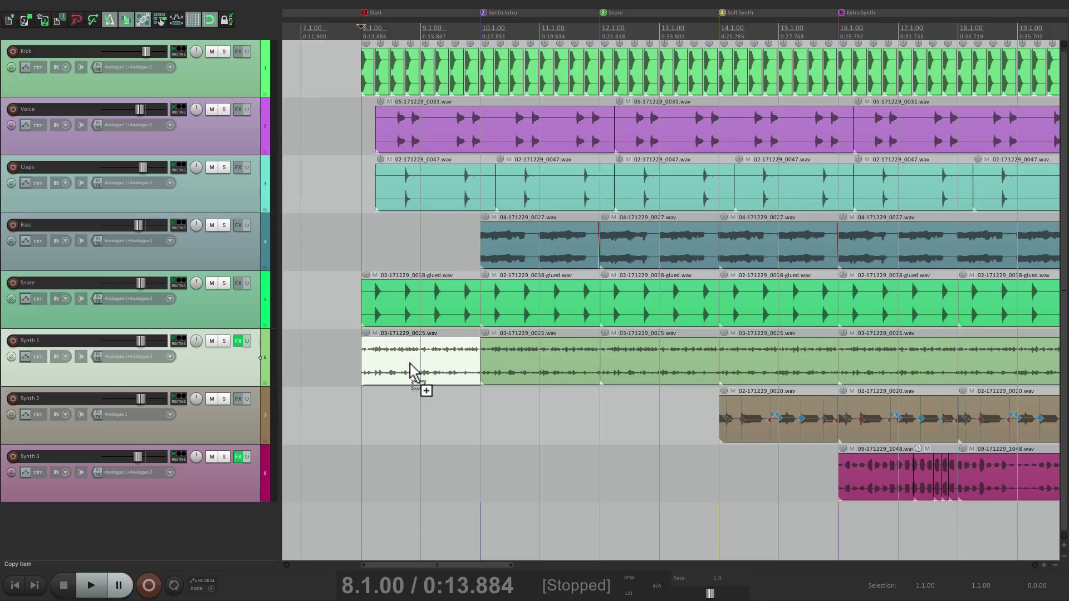
key("ctrl+v")
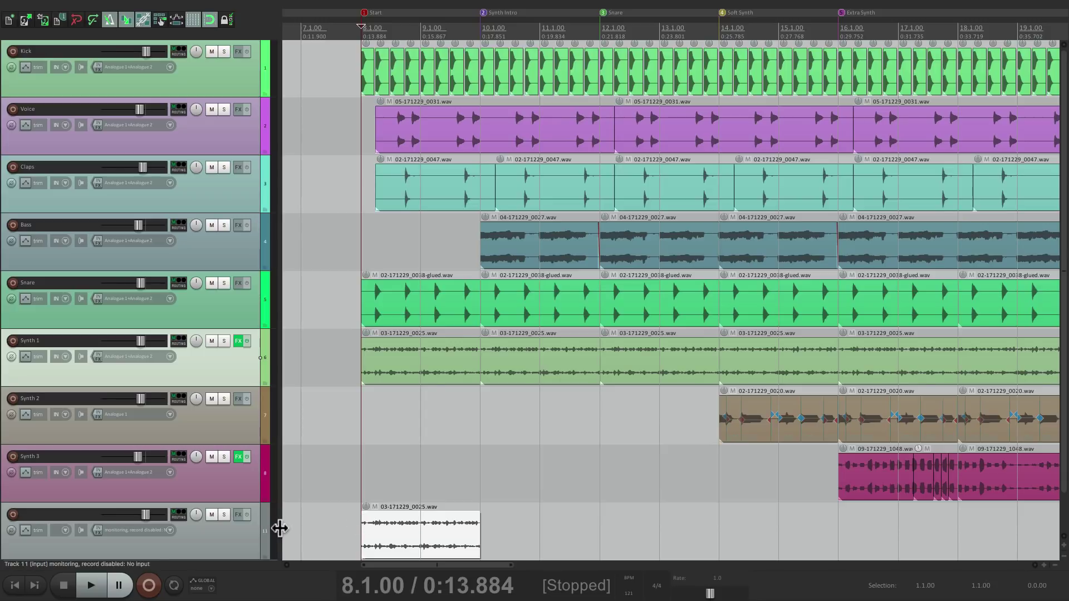
key("ctrl+z")
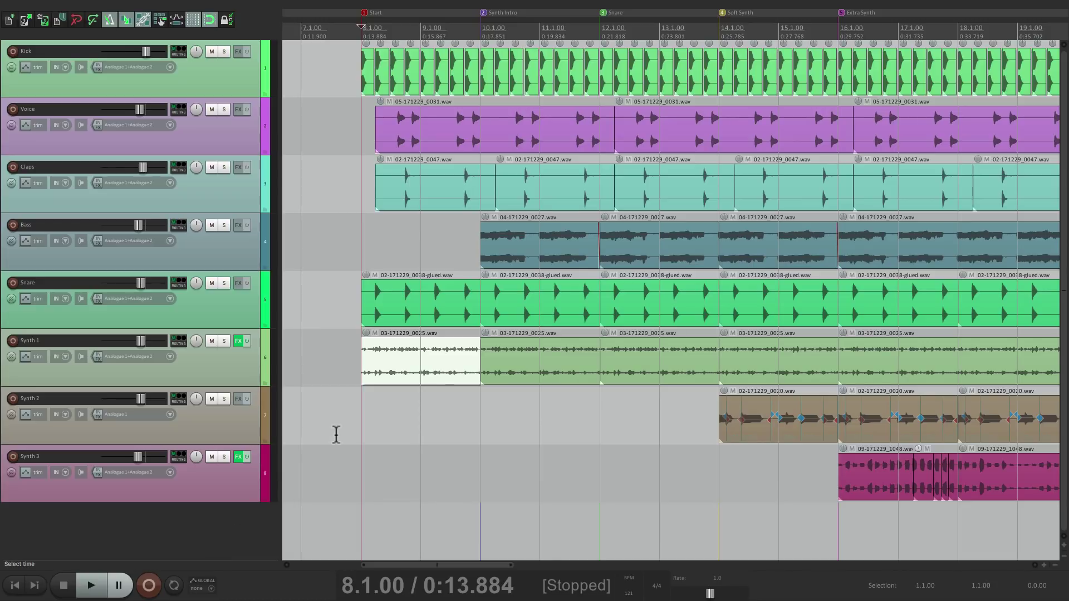
Untick Top ruler in the Seeking preferences so ruler clicks no longer seek
key("super+comma")
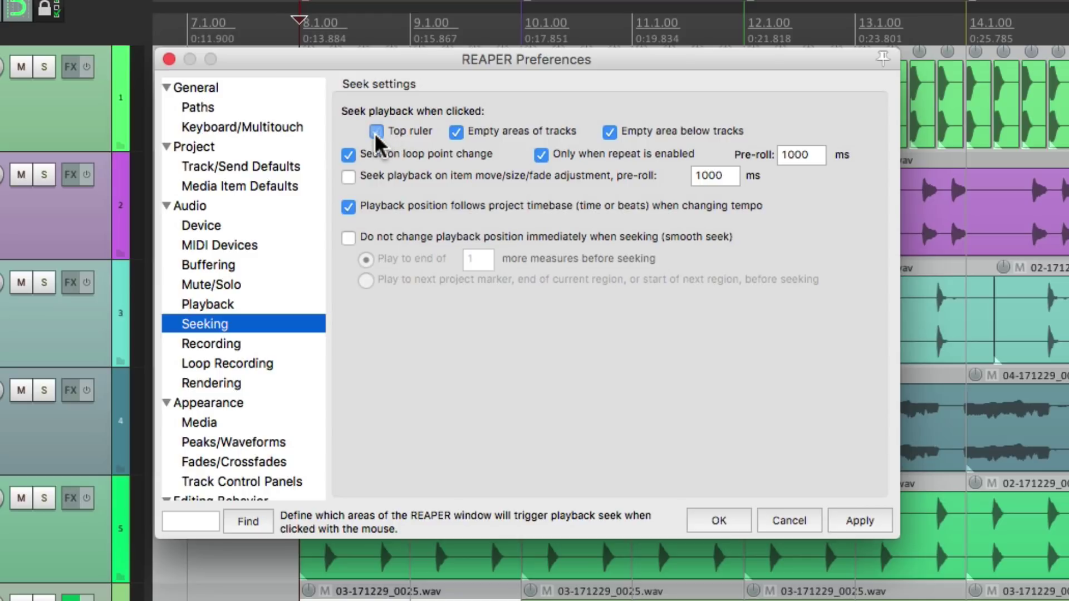
left_click(376, 132)
left_click(719, 521)
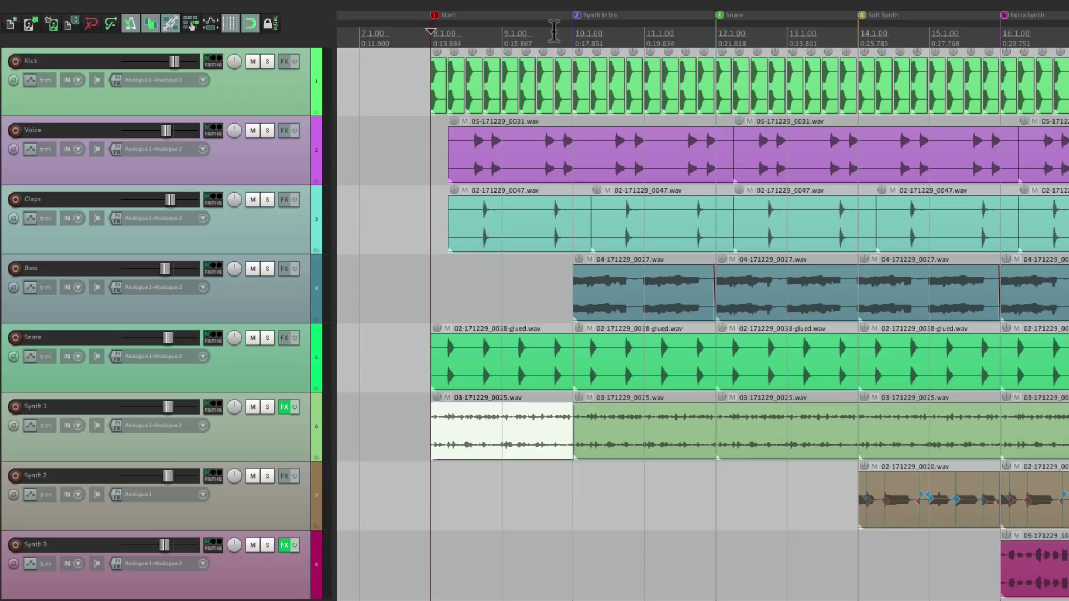
Delete the old fills, then during playback paste Snare copies at bars 10 and 8
key("Delete")
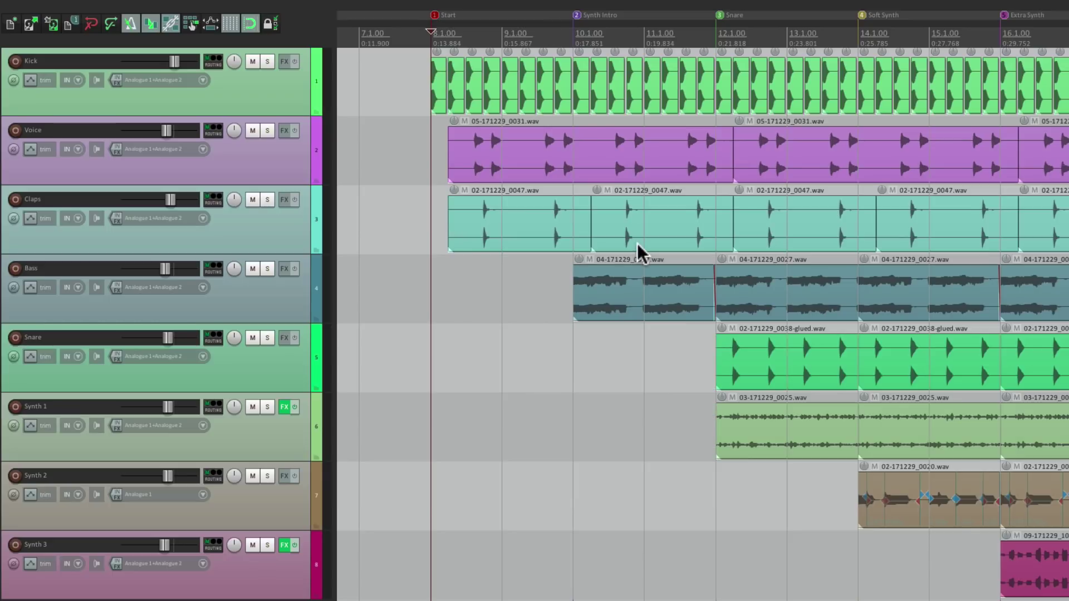
key("space")
left_click(746, 357)
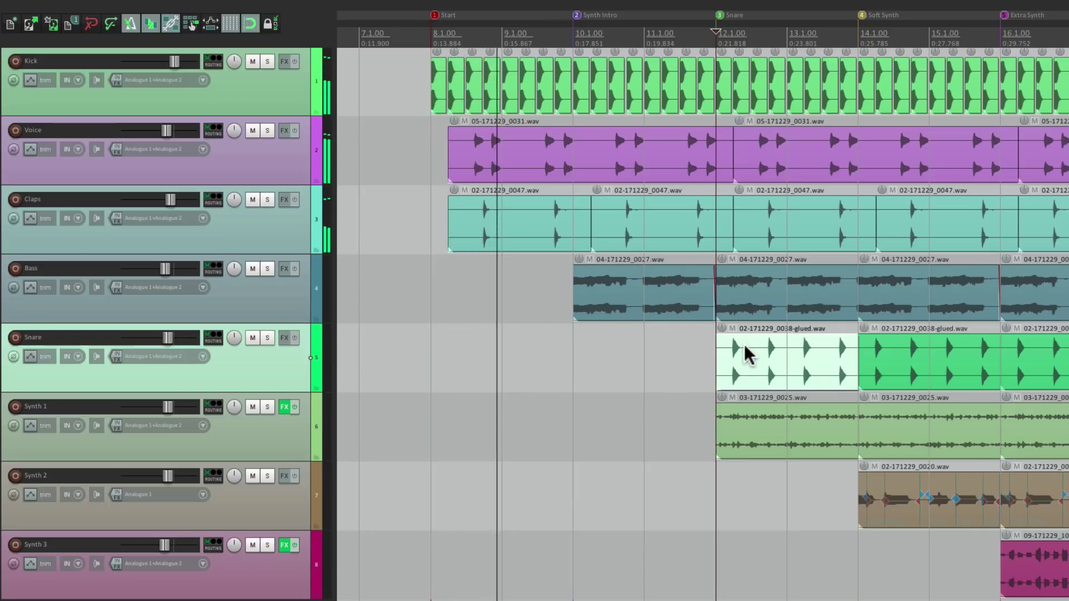
left_click(572, 34)
key("ctrl+v")
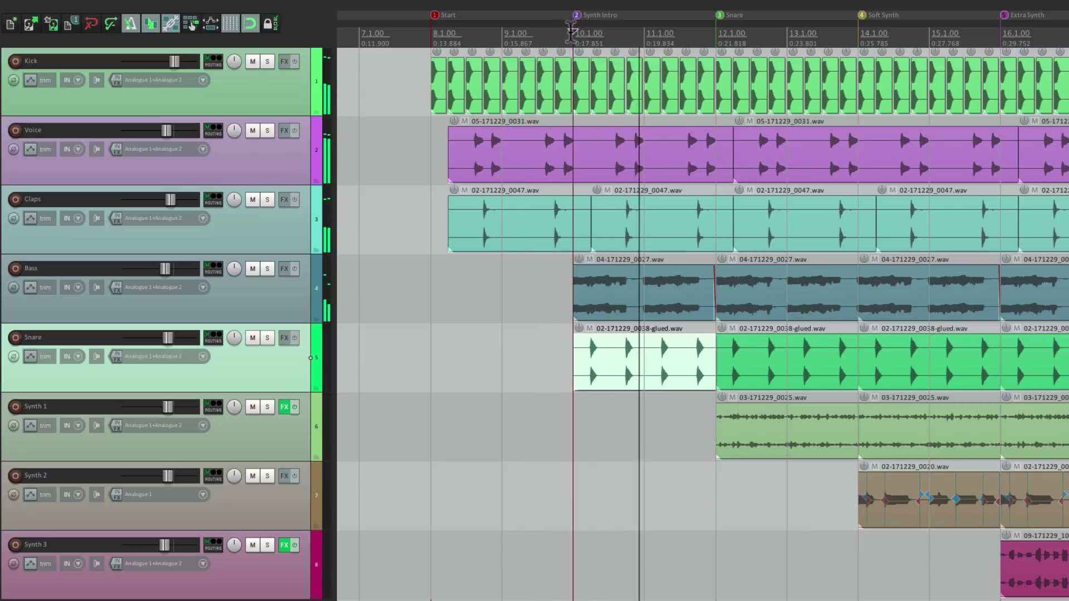
left_click(432, 33)
key("ctrl+v")
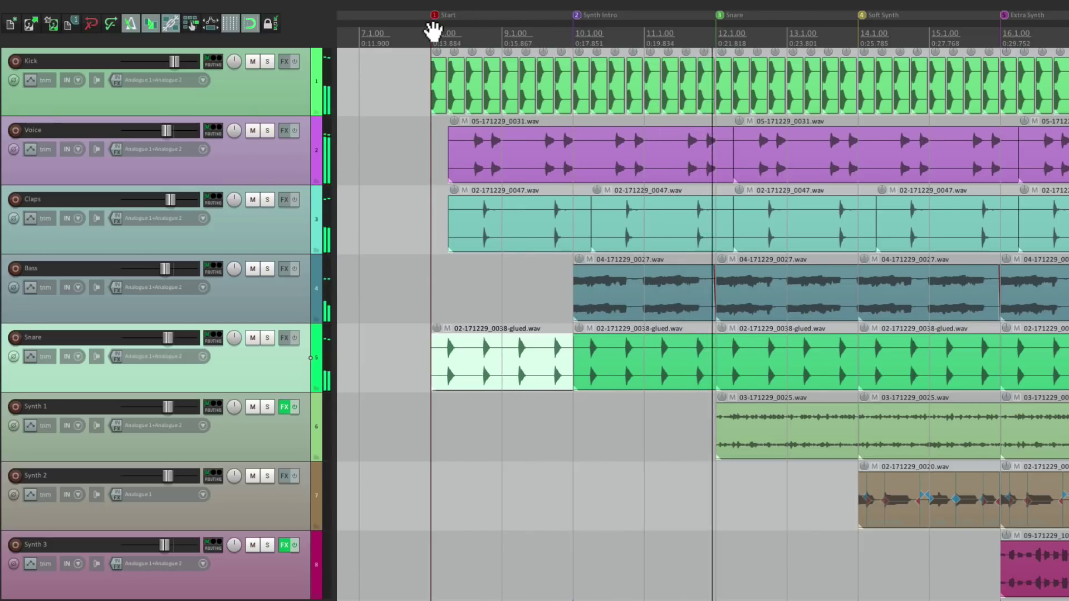
Paste copies of the Synth 1 item at bars 10 and 8
left_click(761, 424)
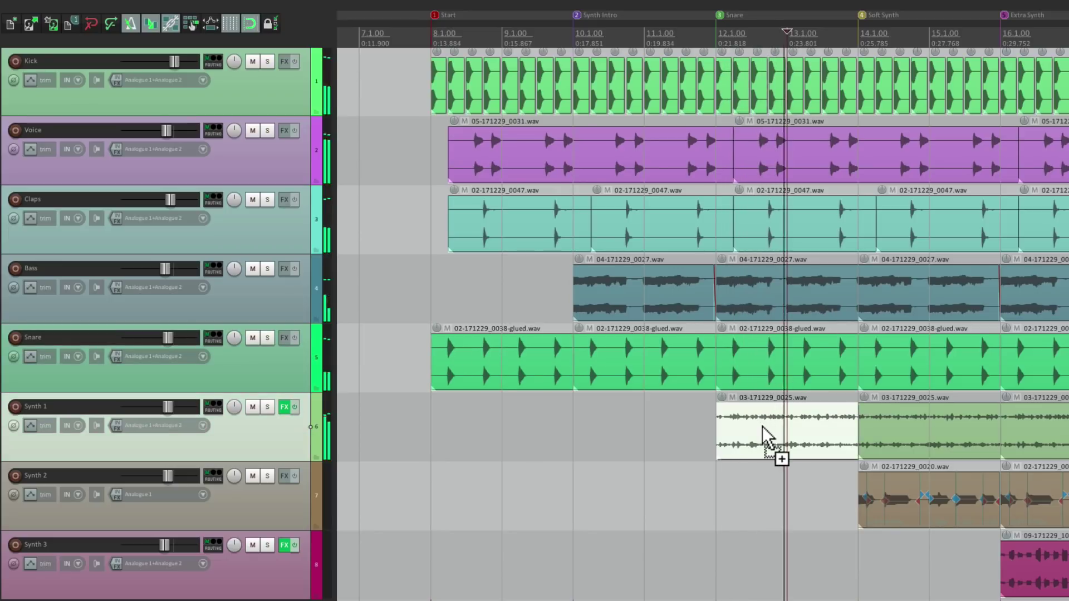
left_click(573, 34)
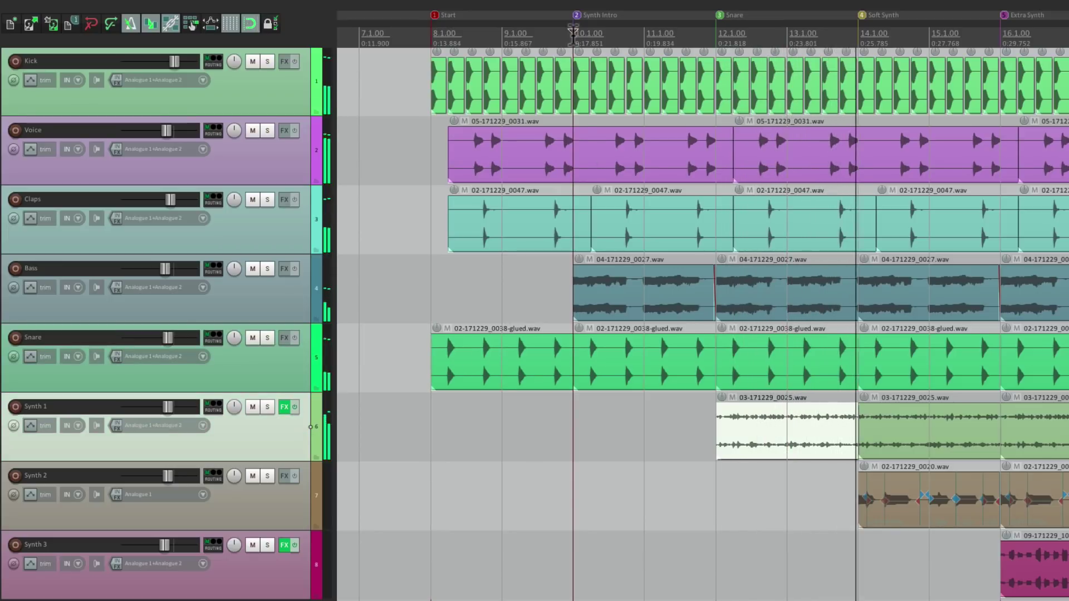
key("ctrl+v")
left_click(430, 34)
key("ctrl+v")
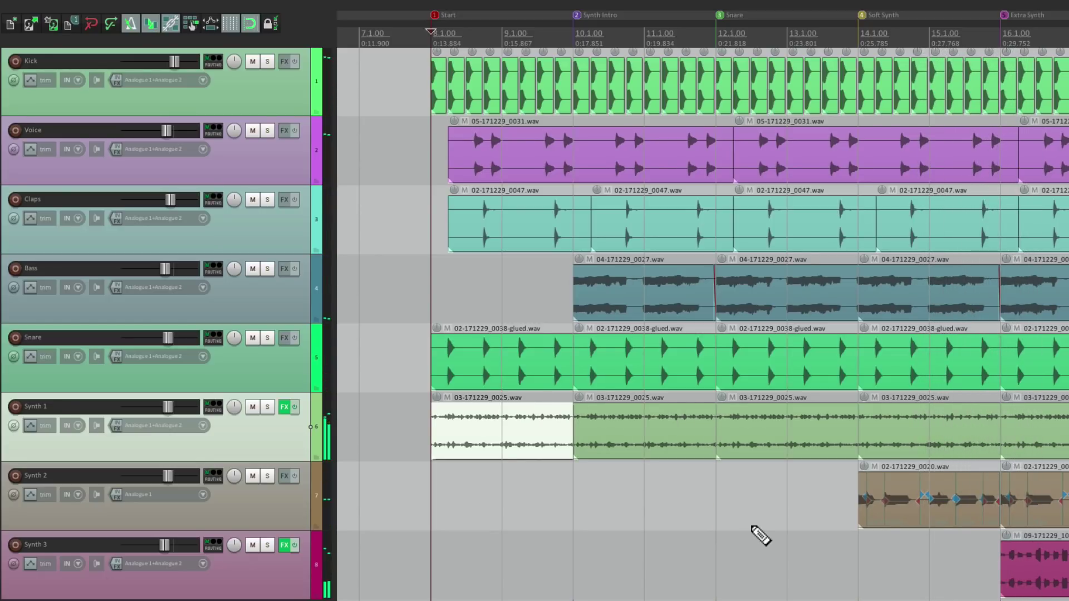
Undo the fills, paste bar 14 Snare, Synth 1, Synth 2 parts at bars 8 and 10, and delete the bar 10 copies
key("ctrl+z")
key("ctrl+z")
key("ctrl+z")
key("ctrl+z")
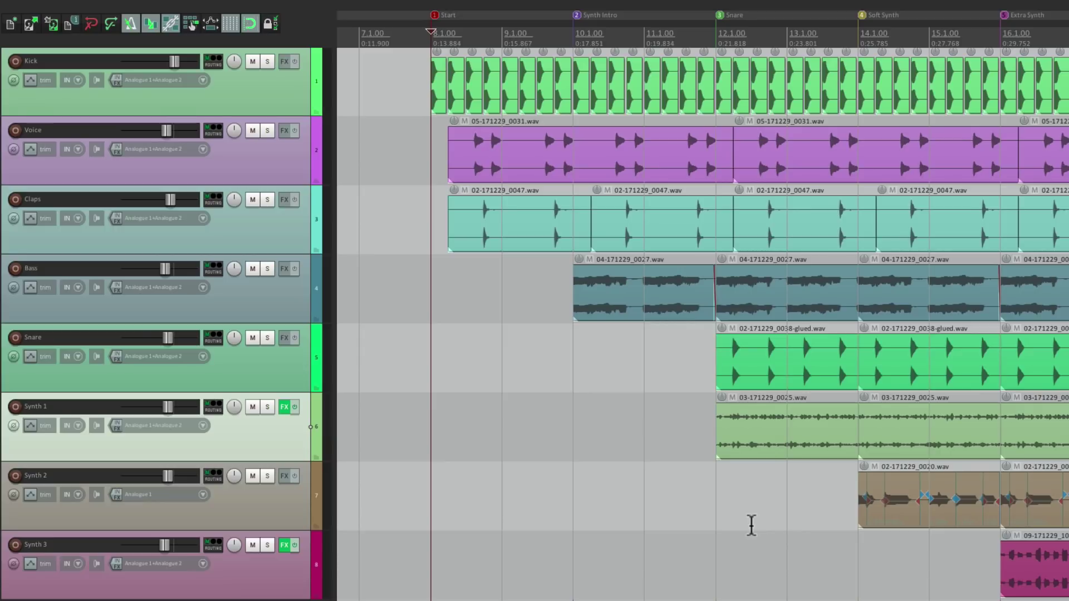
key("space")
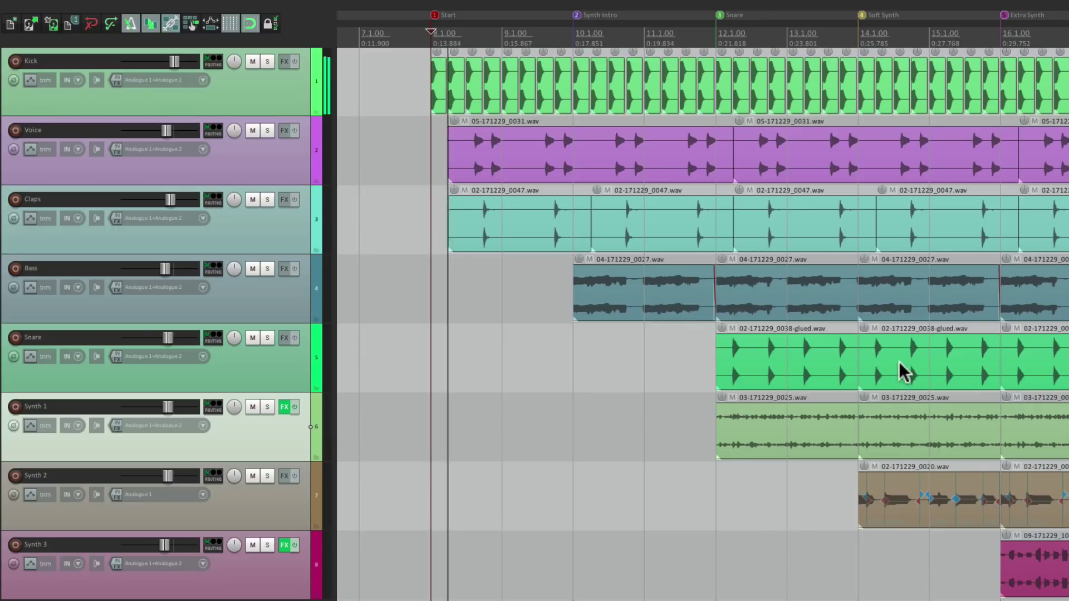
left_click_drag(893, 355, 946, 504)
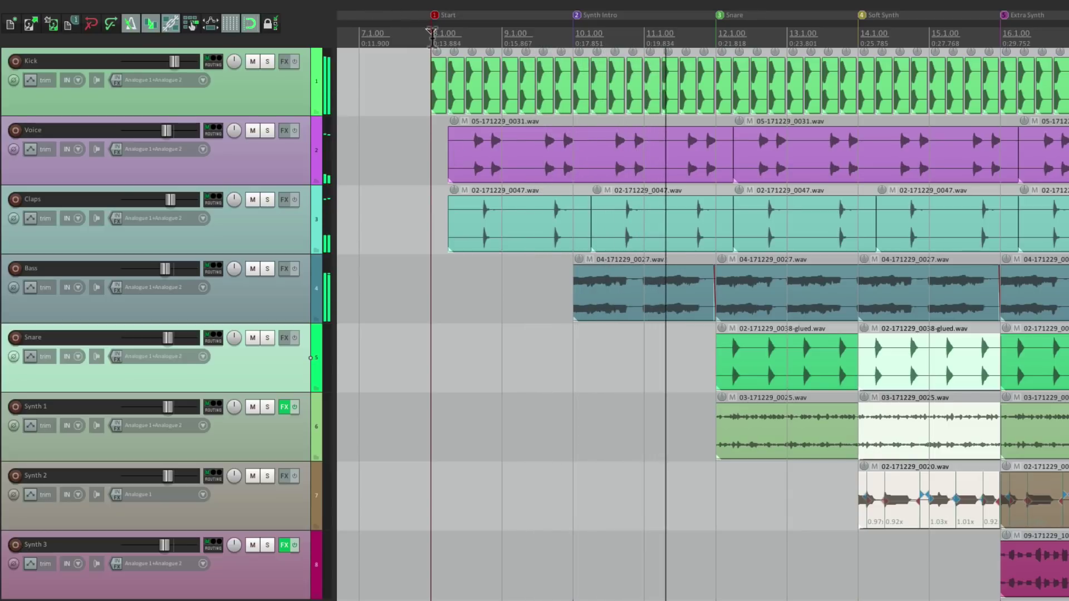
key("ctrl+v")
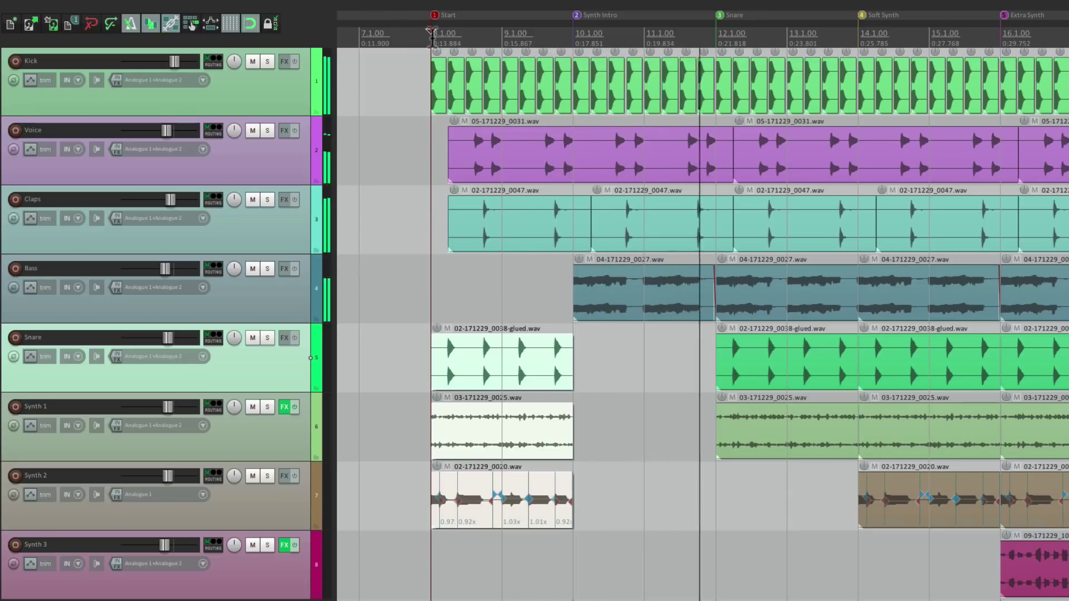
left_click(575, 34)
key("ctrl+v")
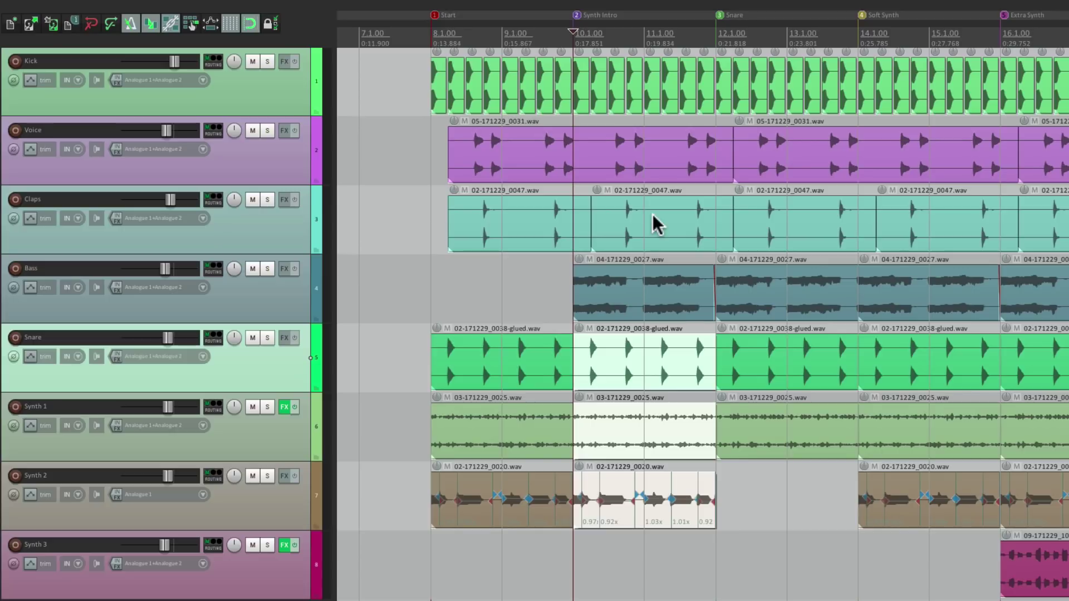
key("Delete")
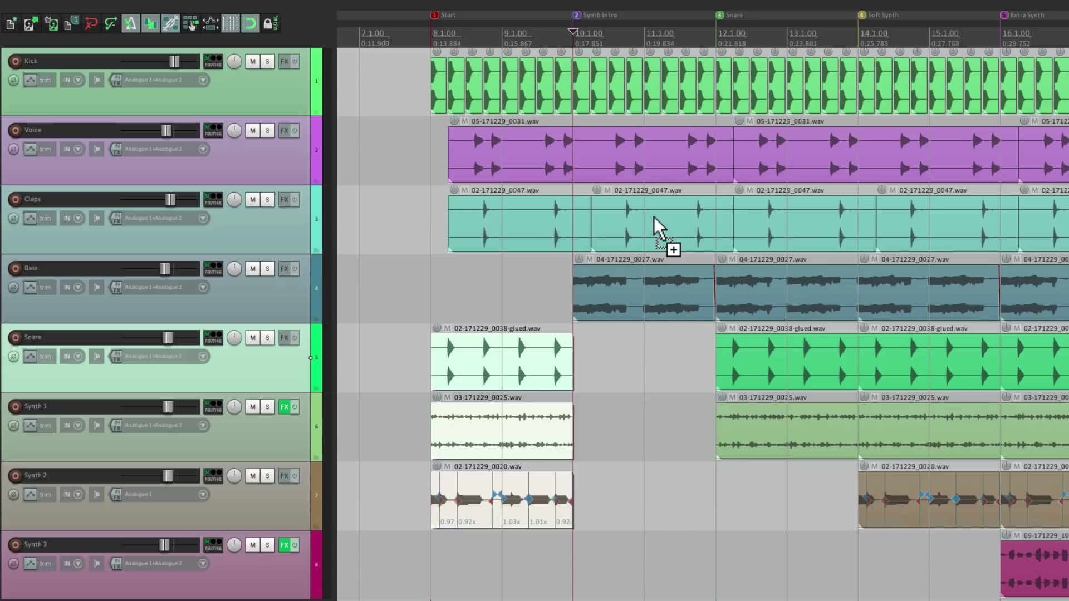
Delete the bar 8 copies and tick Top ruler again in the Seeking preferences
key("Delete")
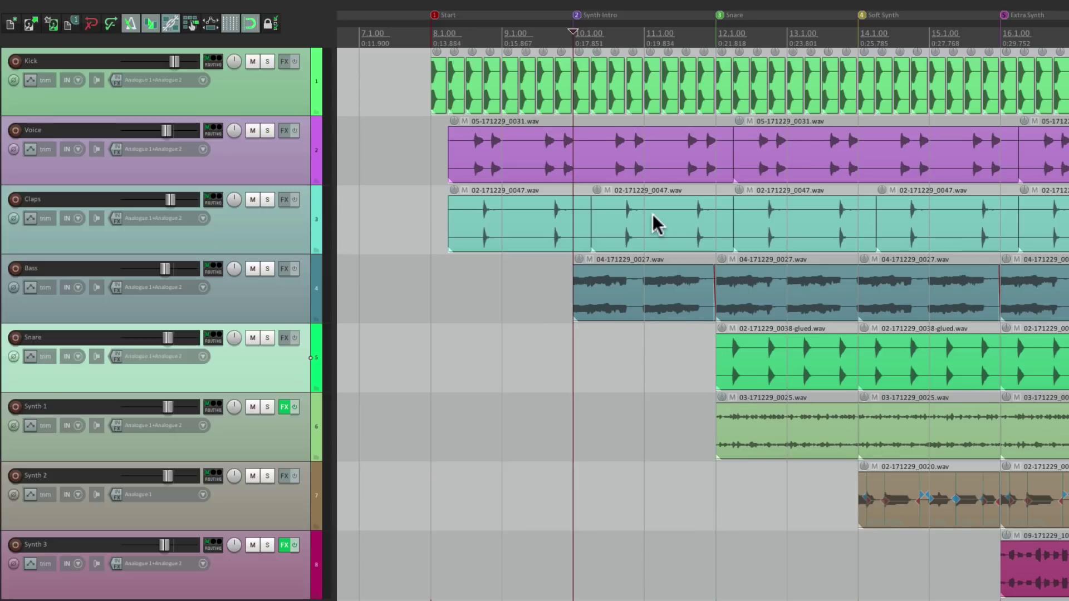
key("super+comma")
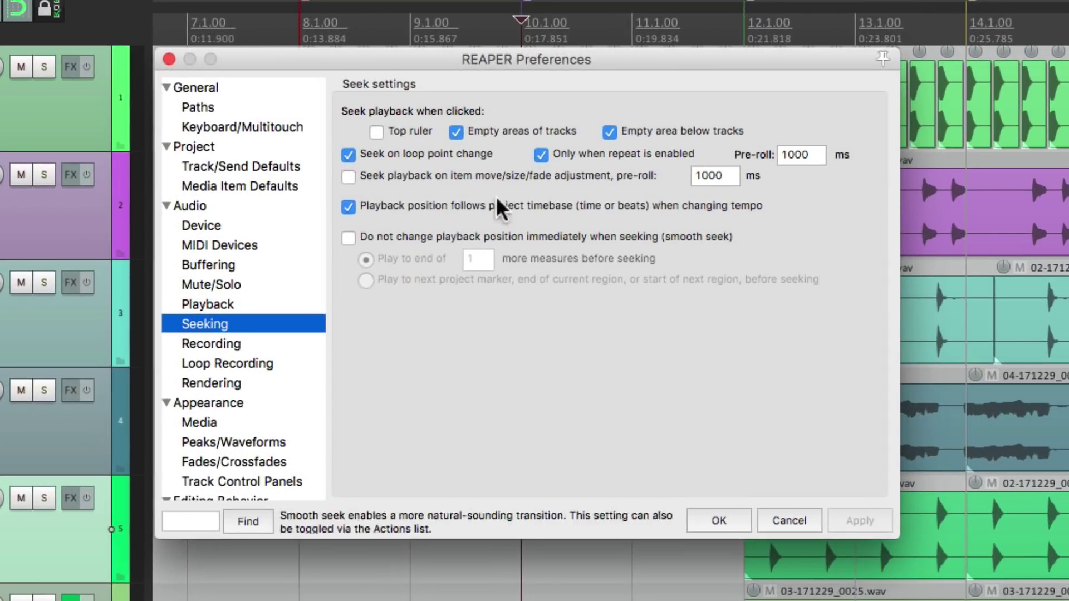
left_click(377, 133)
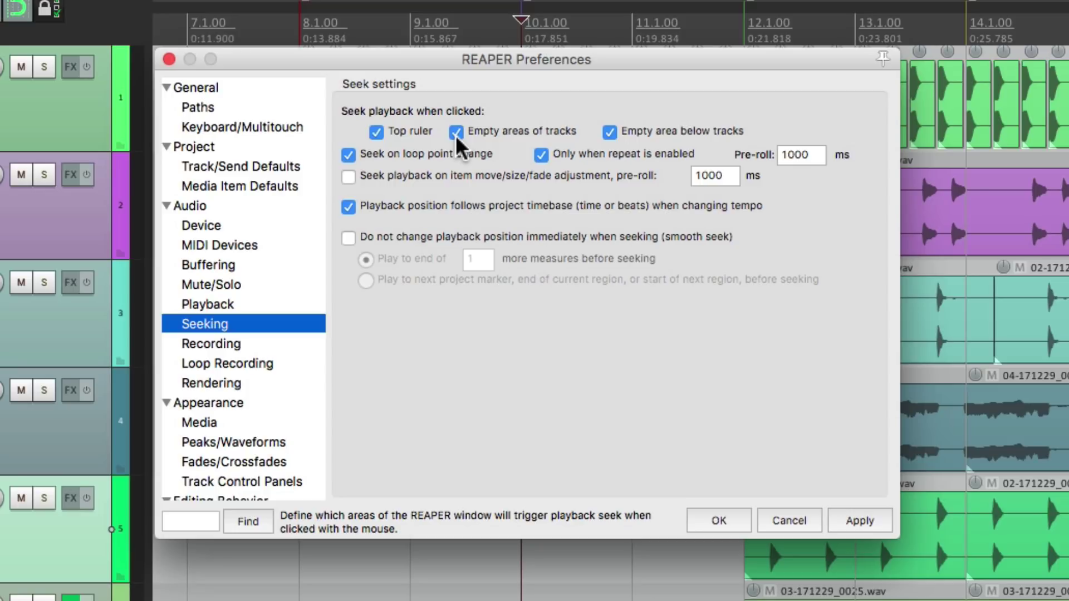
left_click(710, 523)
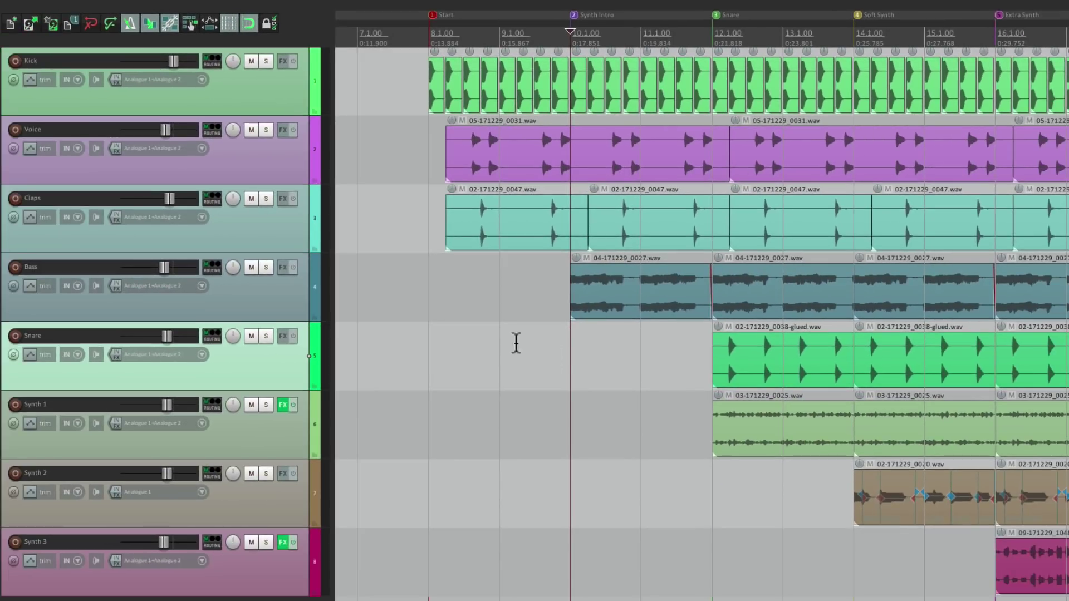
Play from bar 8, test seeking by clicking at bars 10 and 9, then stop
left_click(435, 359)
key("space")
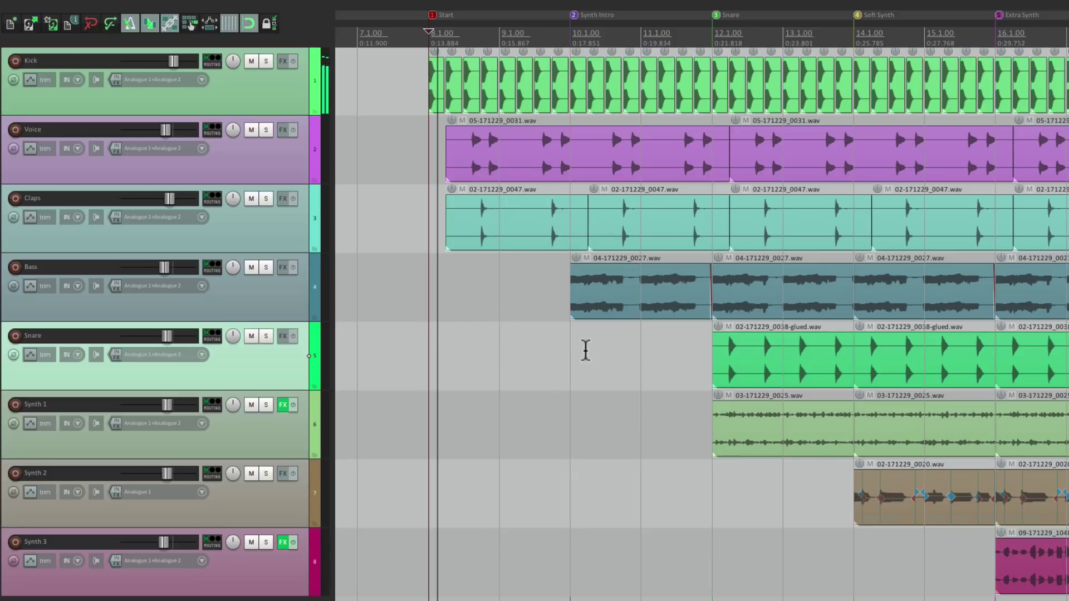
left_click(570, 362)
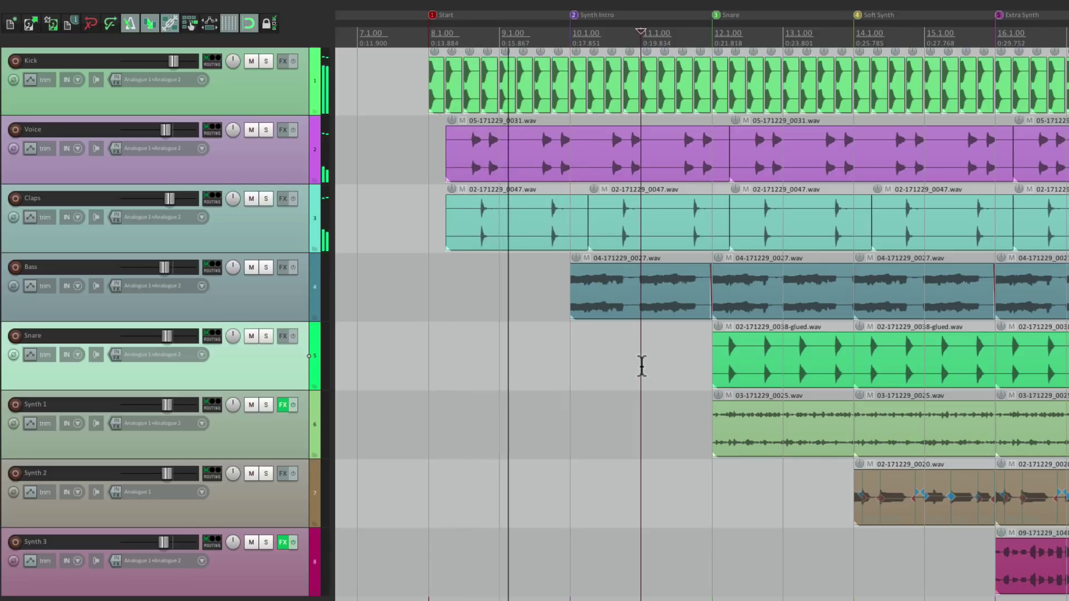
left_click(501, 351)
left_click(429, 361)
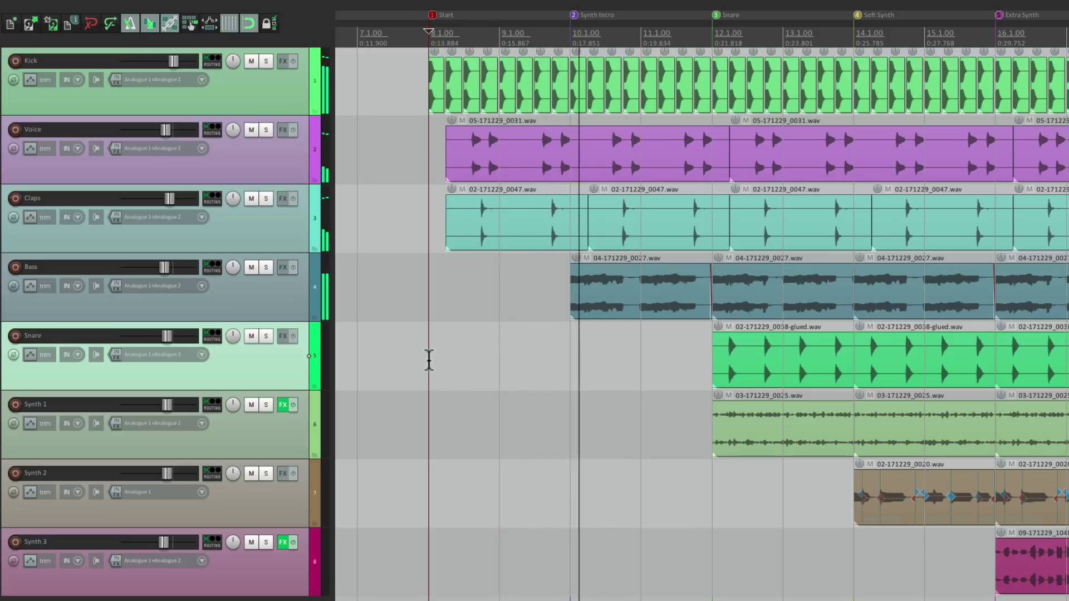
left_click(563, 358)
key("space")
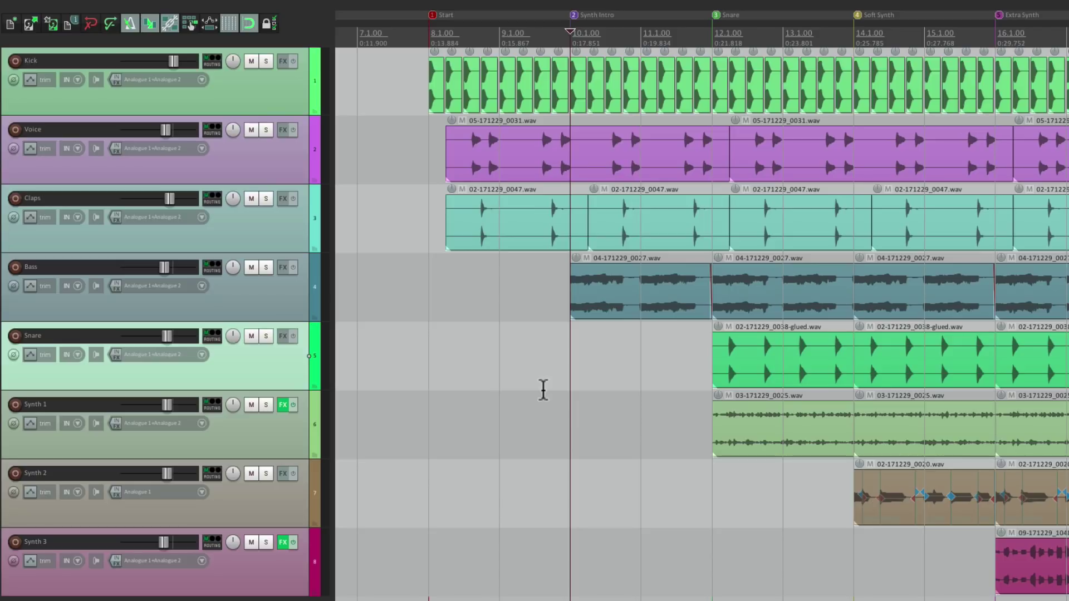
Play from bar 8 and paste a Snare item copy at bar 10
left_click(420, 367)
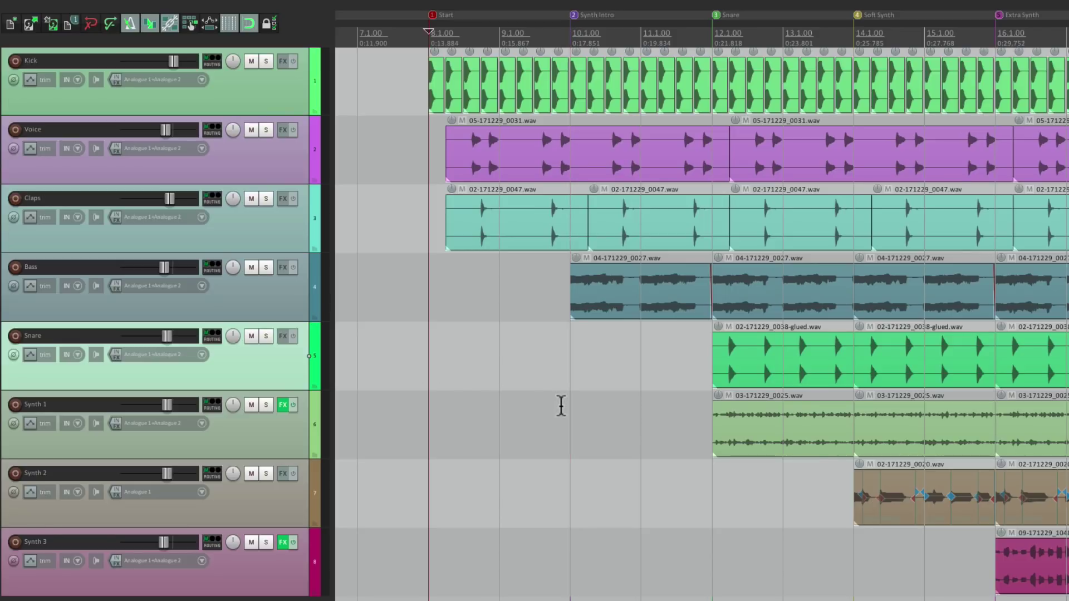
key("space")
left_click(736, 346)
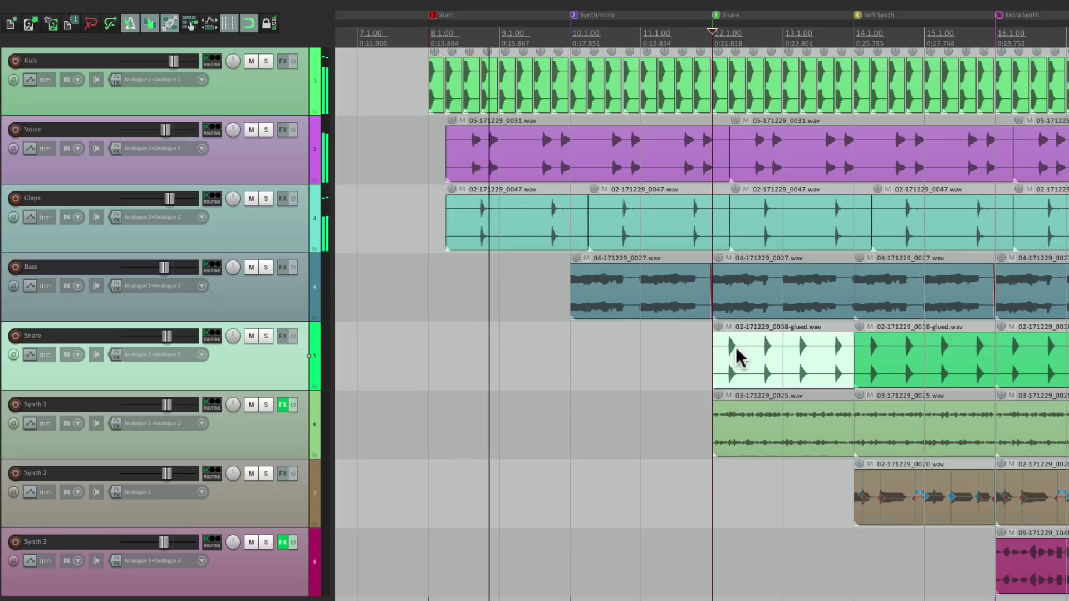
left_click(445, 361)
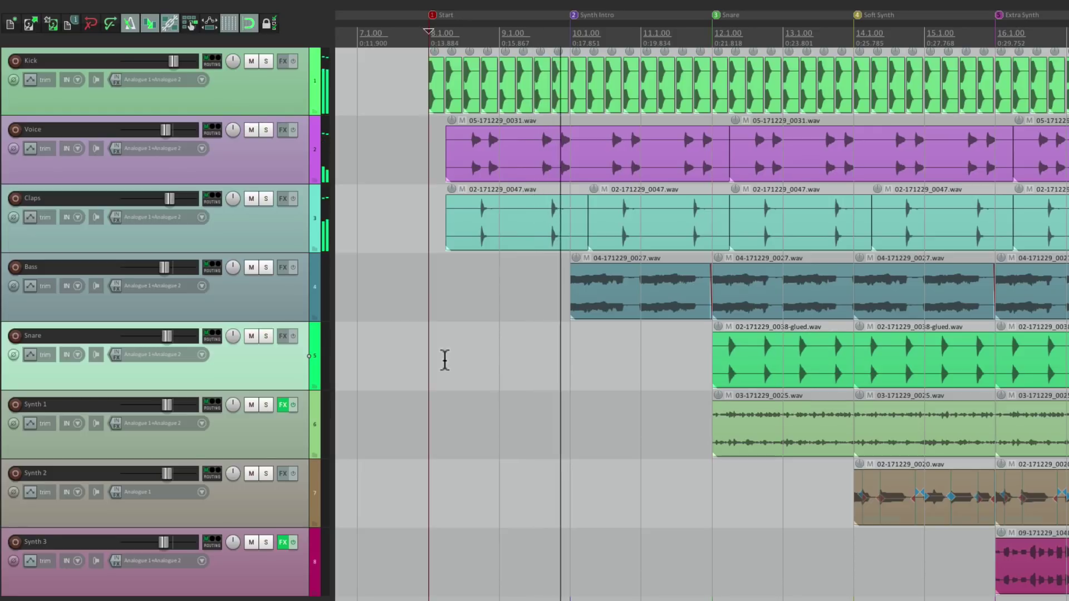
key("ctrl+v")
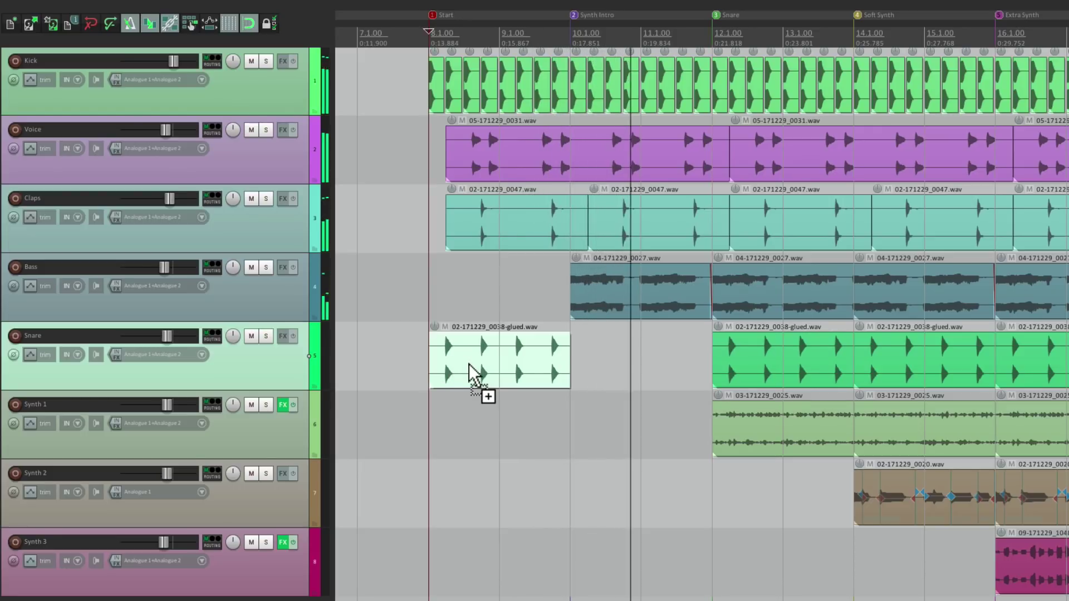
key("ctrl+z")
left_click(567, 348)
key("ctrl+v")
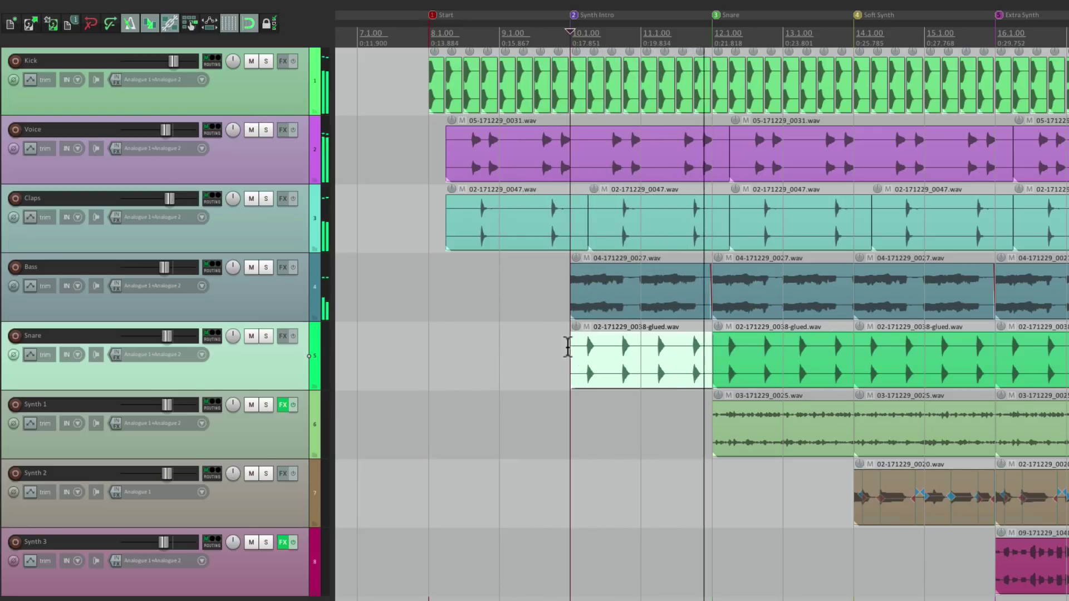
Paste Synth 1 at bar 10, then Bass, Snare and Synth 1 copies at bar 8
left_click(776, 413)
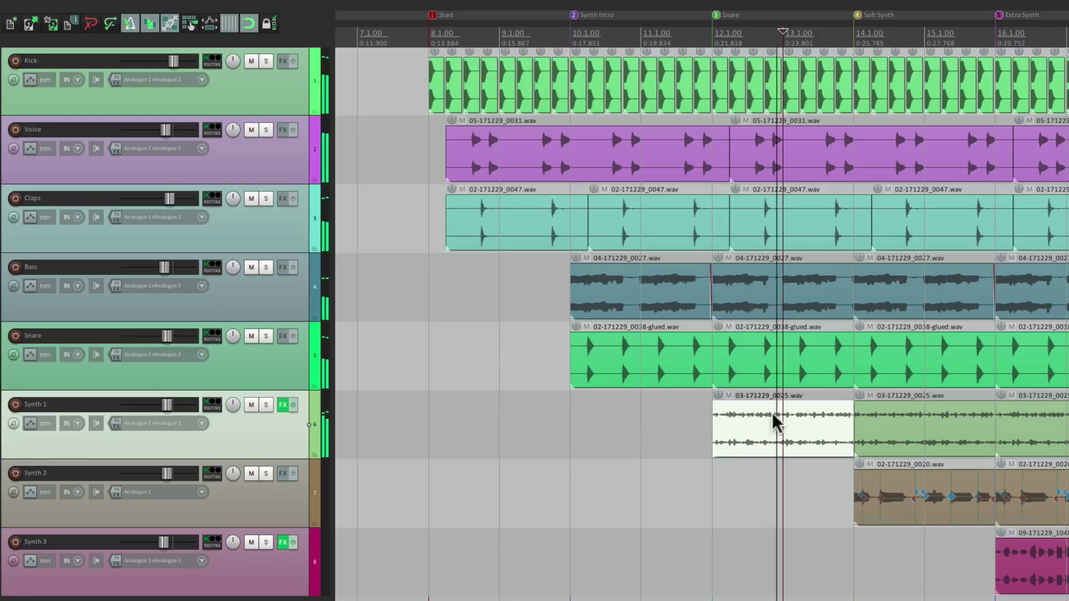
left_click(587, 419)
key("ctrl+v")
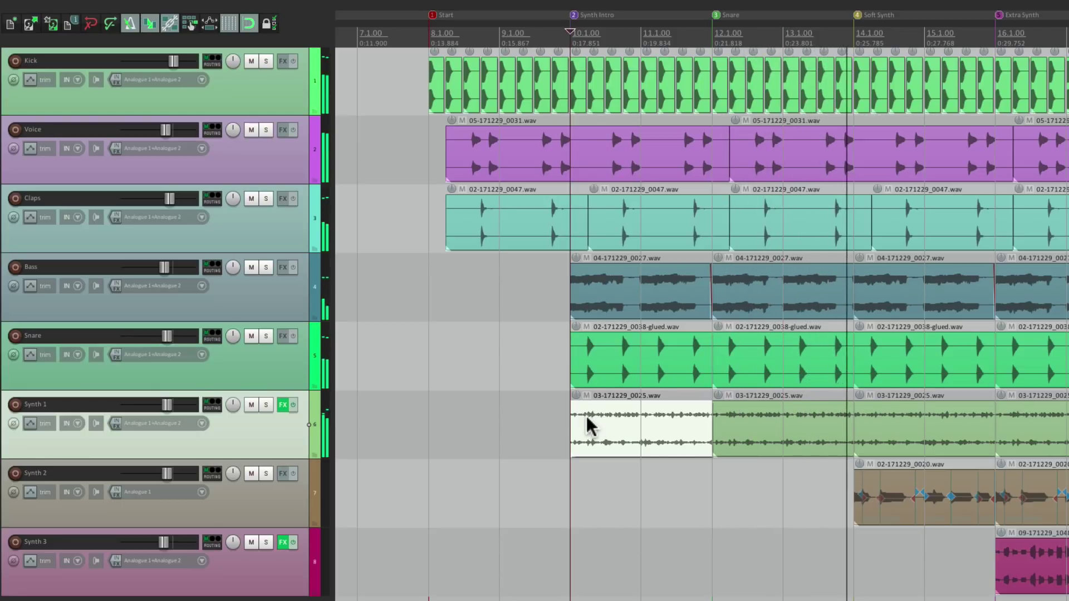
left_click_drag(743, 281, 776, 466)
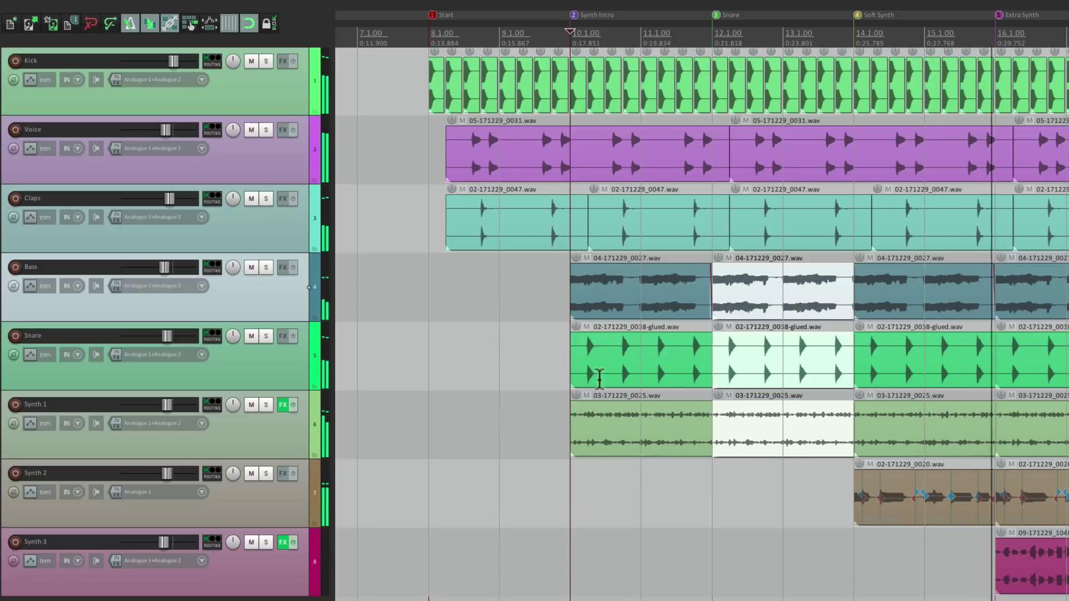
left_click(418, 296)
key("ctrl+v")
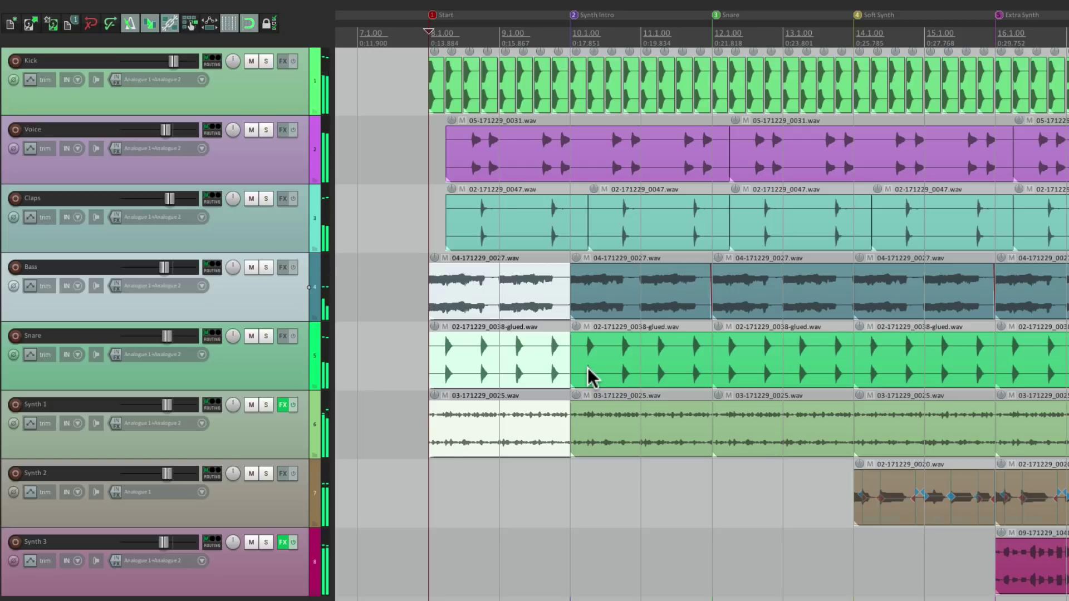
Tick Top ruler, Empty areas of tracks and Empty area below tracks in the Seeking preferences
key("super+comma")
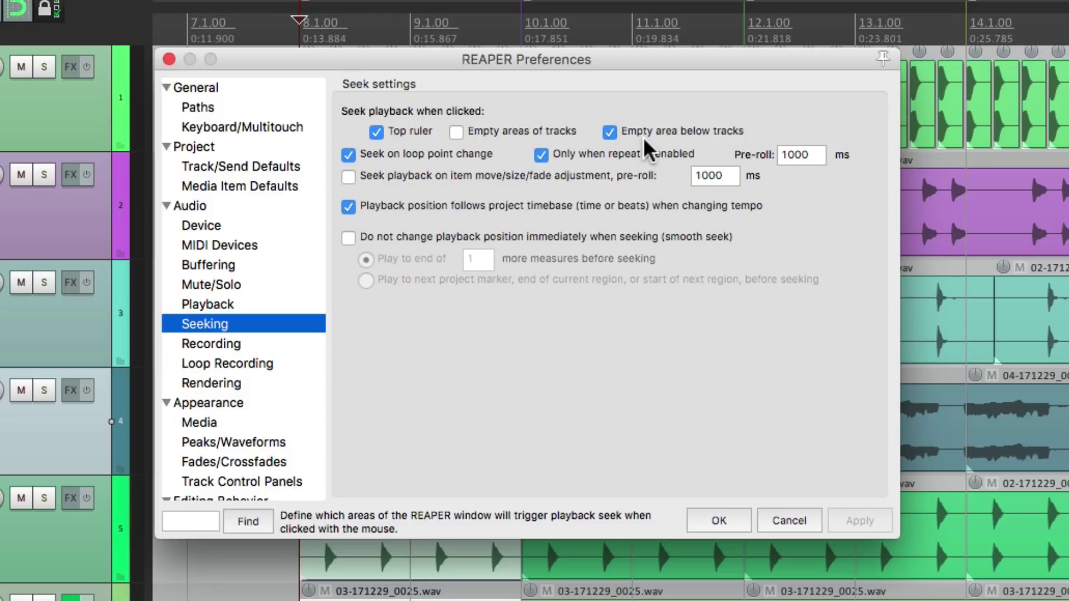
left_click(611, 133)
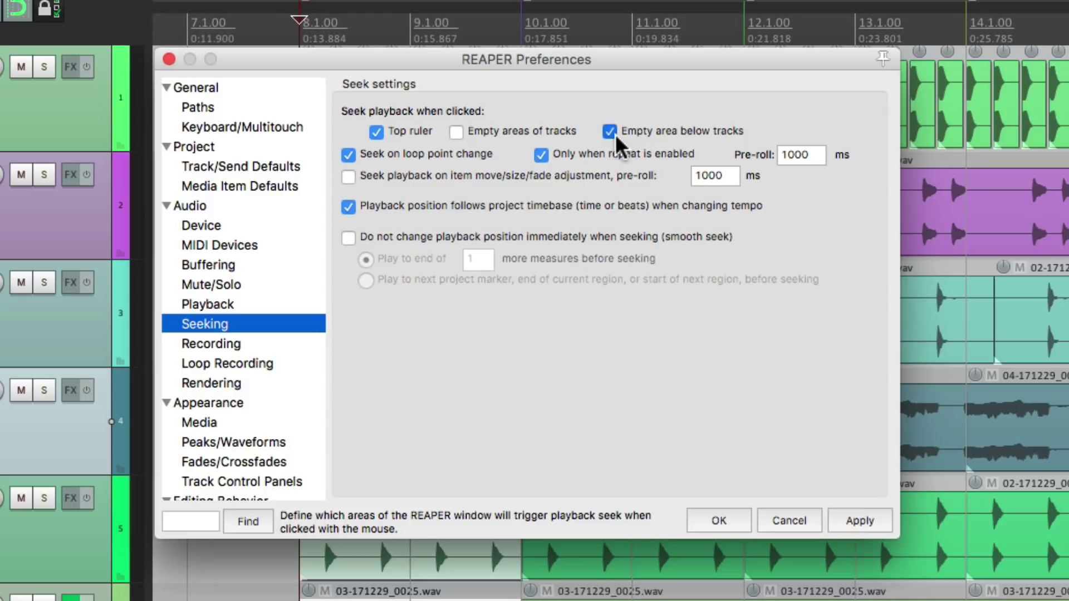
left_click(378, 133)
left_click(460, 132)
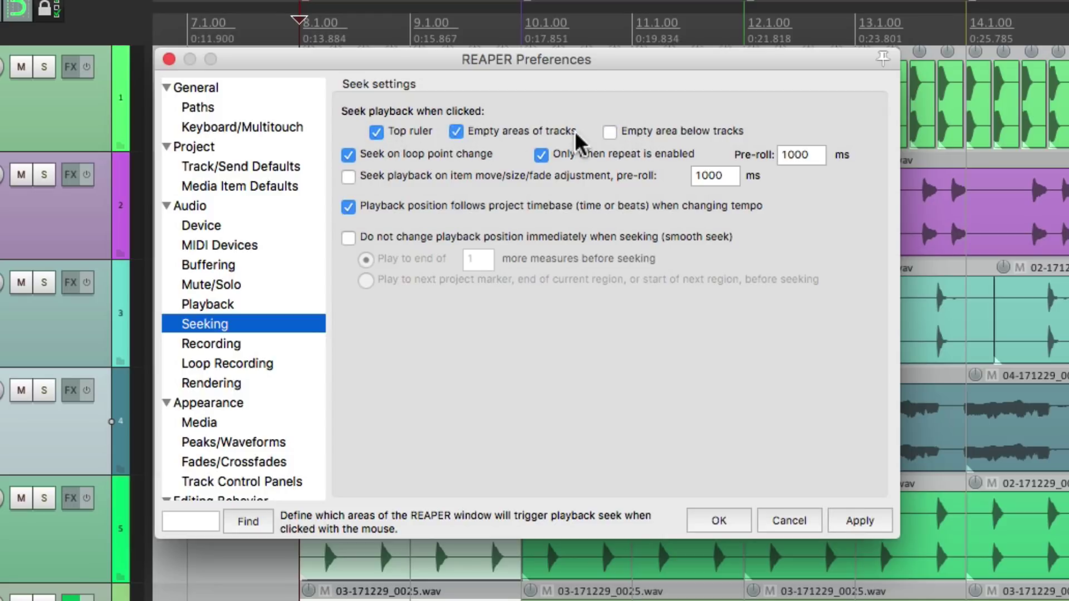
left_click(610, 133)
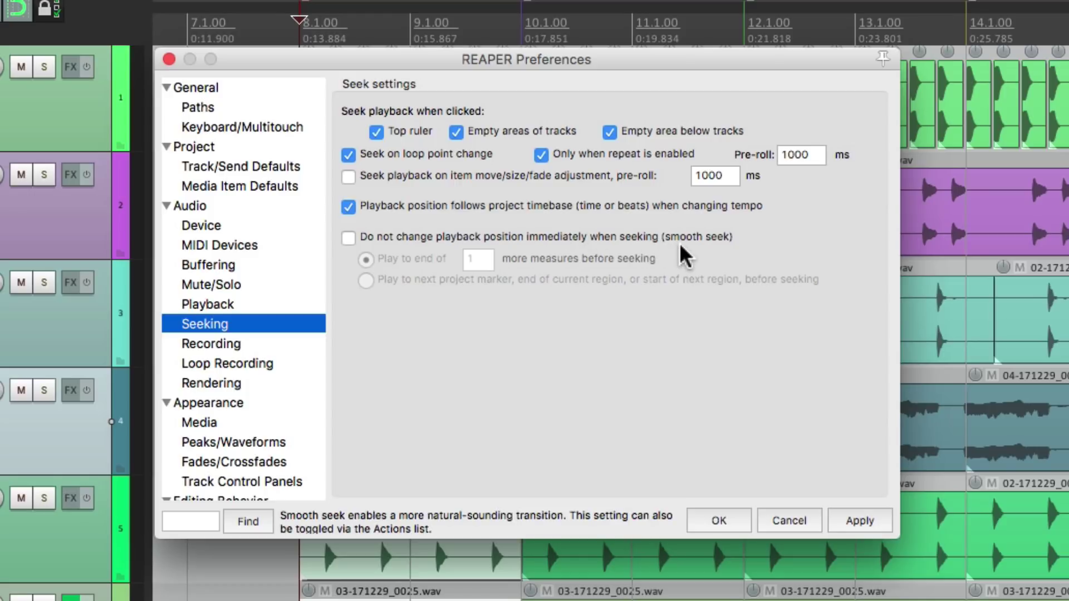
Close preferences, delete the bar 8–12 copies, then play and click to jump among bars 10–15
left_click(716, 518)
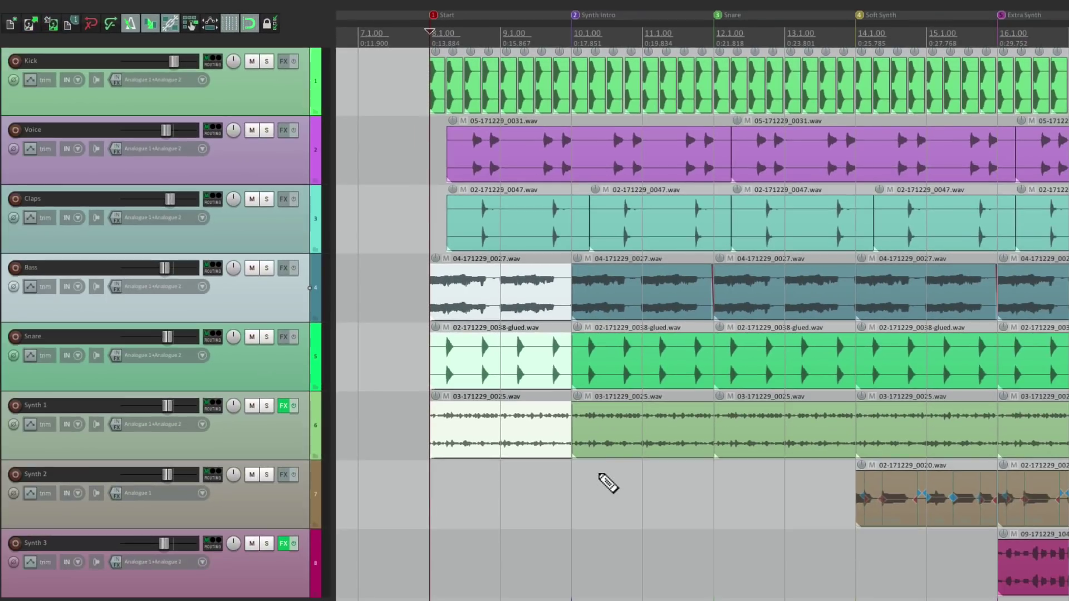
key("Delete")
key("Delete")
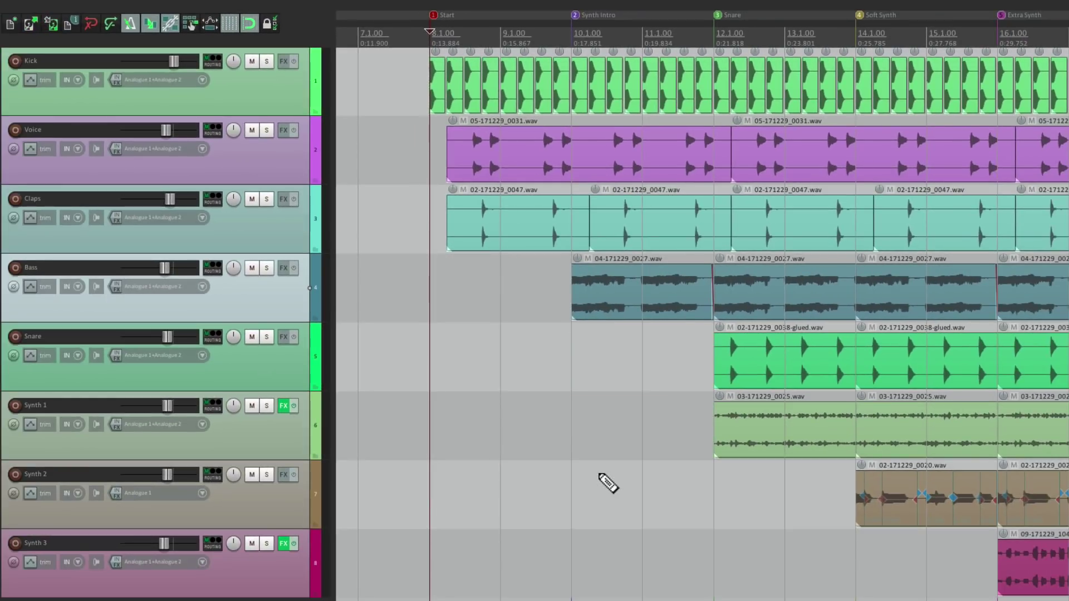
key("space")
left_click(551, 432)
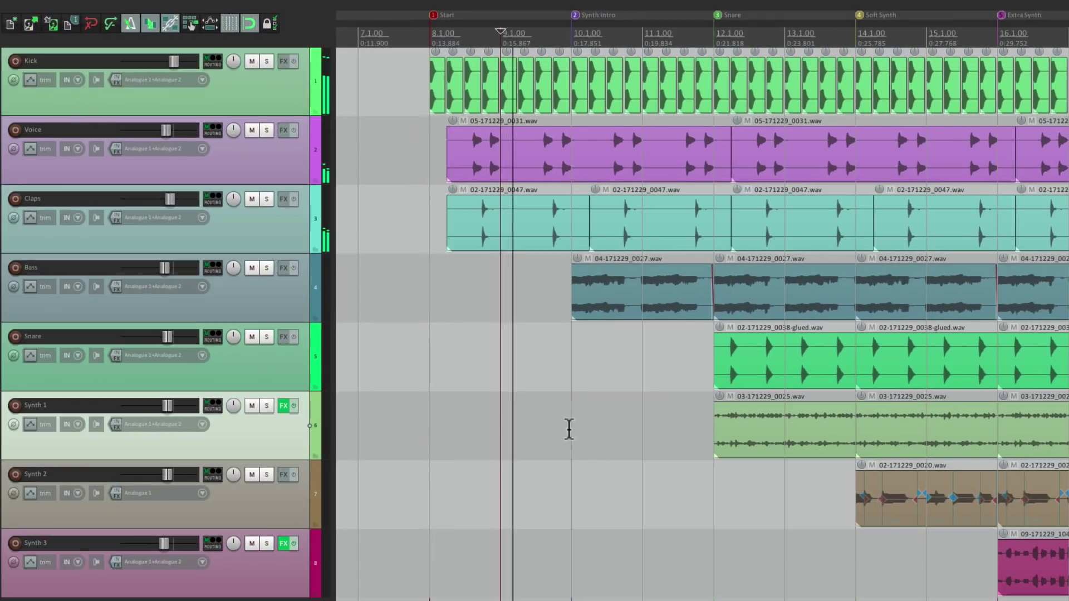
left_click(630, 434)
left_click(804, 518)
left_click(689, 501)
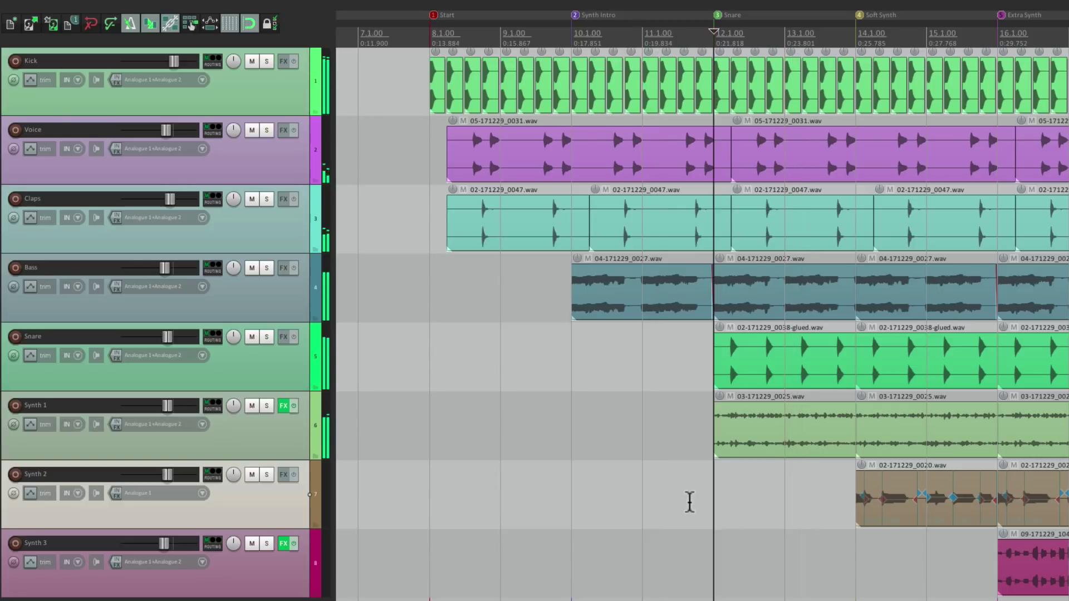
left_click(932, 587)
left_click(763, 542)
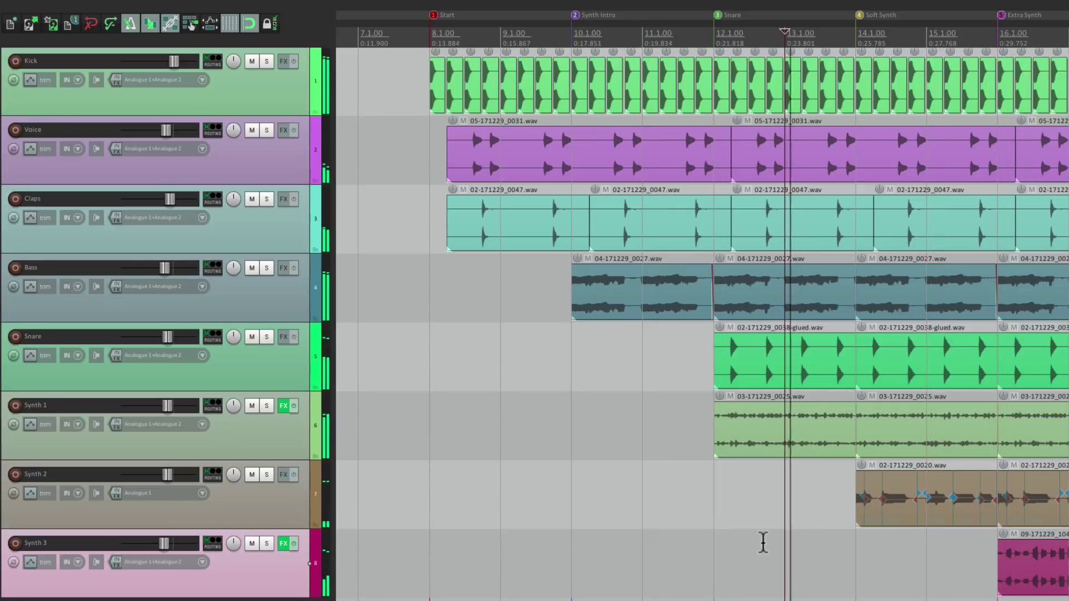
left_click(737, 530)
key("space")
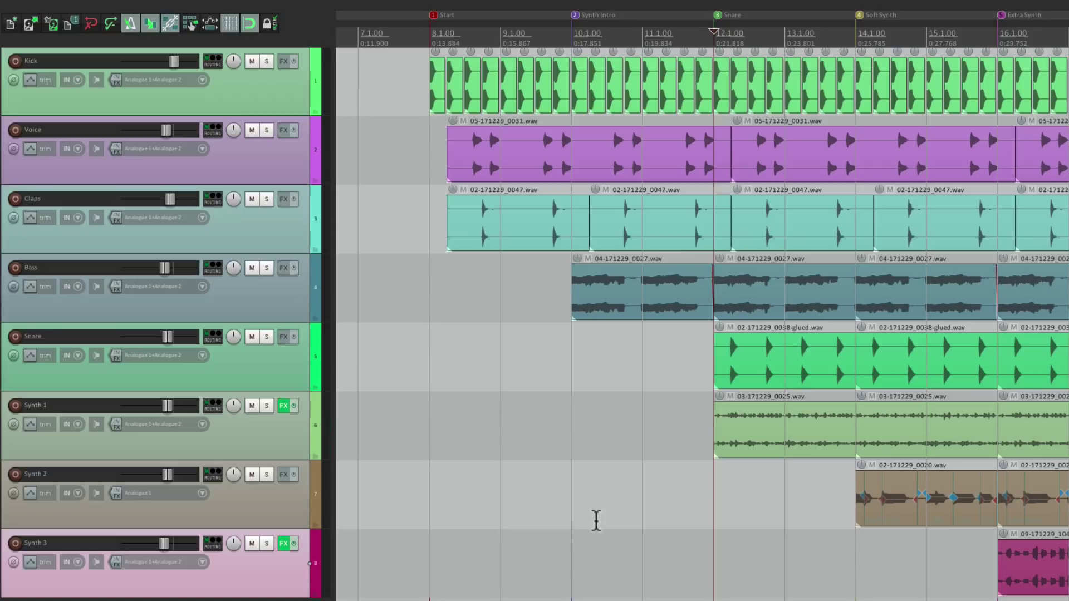
Enable smooth seek in the Seeking preferences, keeping 'Play to end of' at 1 measure
key("super+comma")
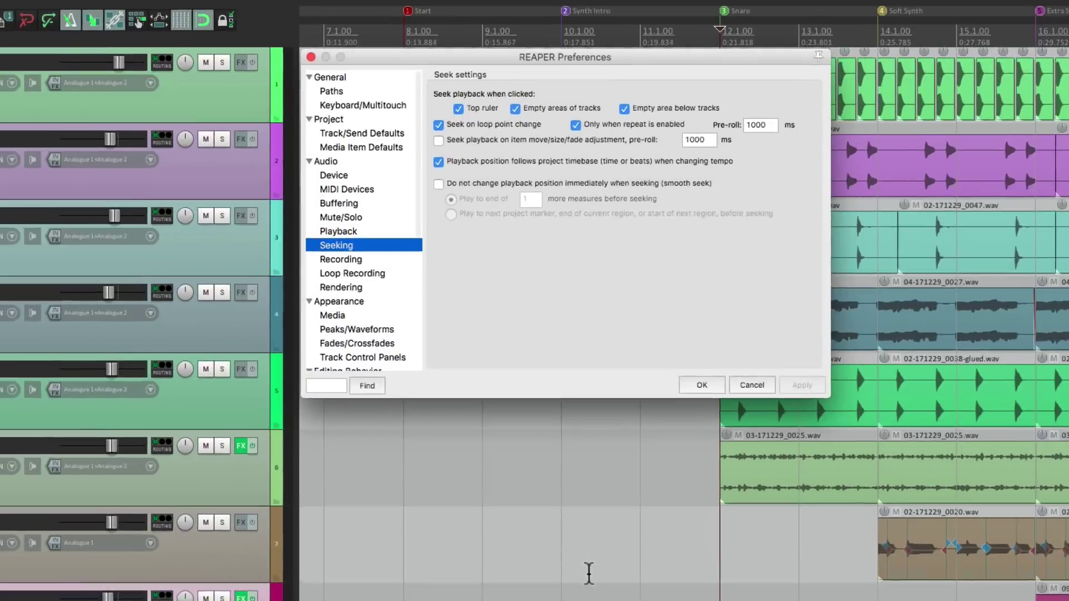
left_click(348, 239)
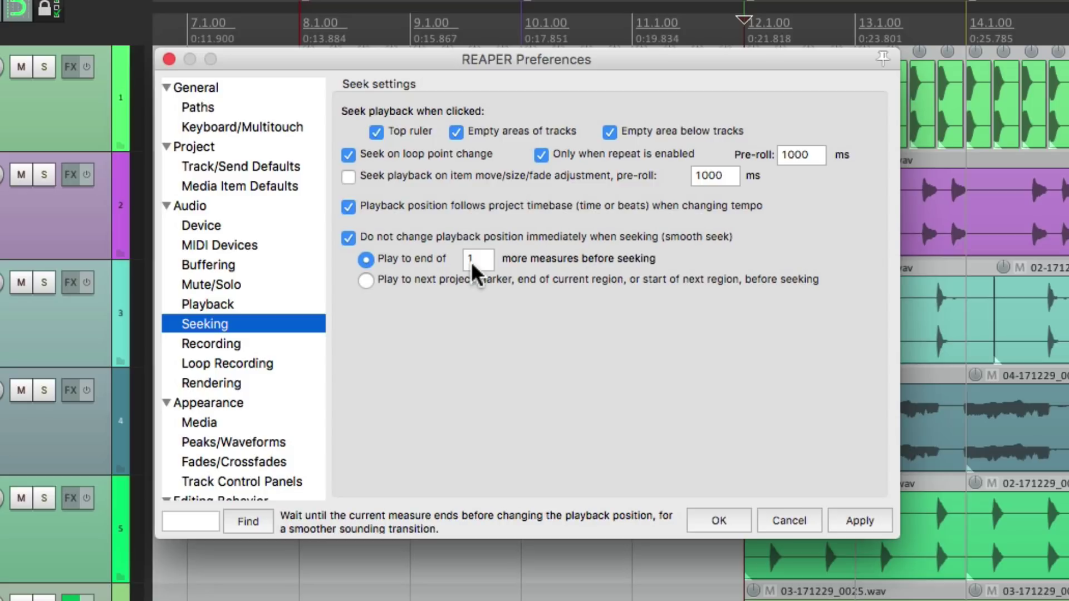
left_click(702, 520)
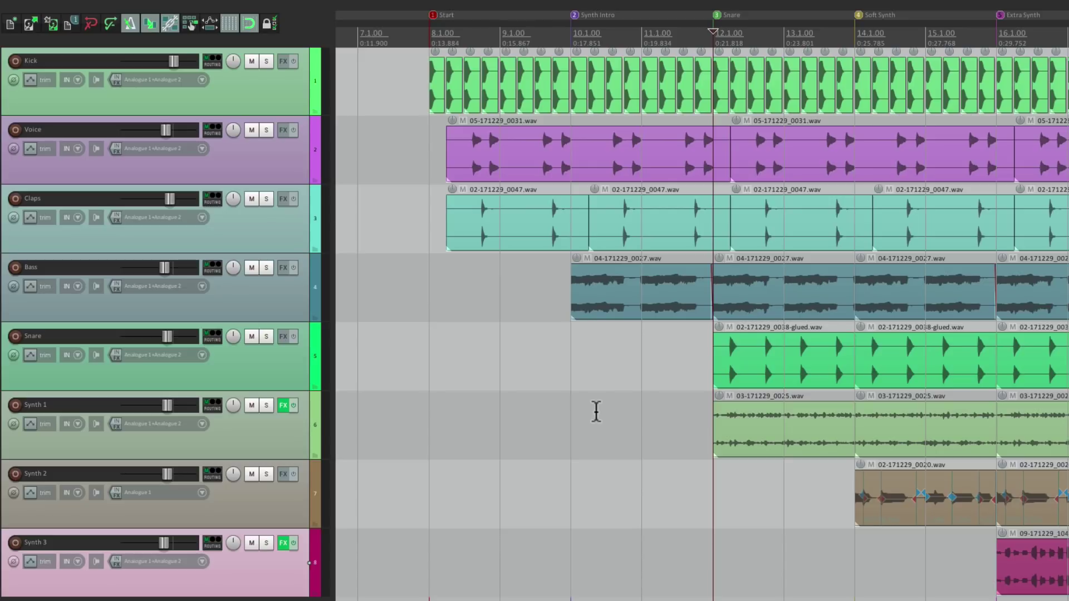
left_click(424, 345)
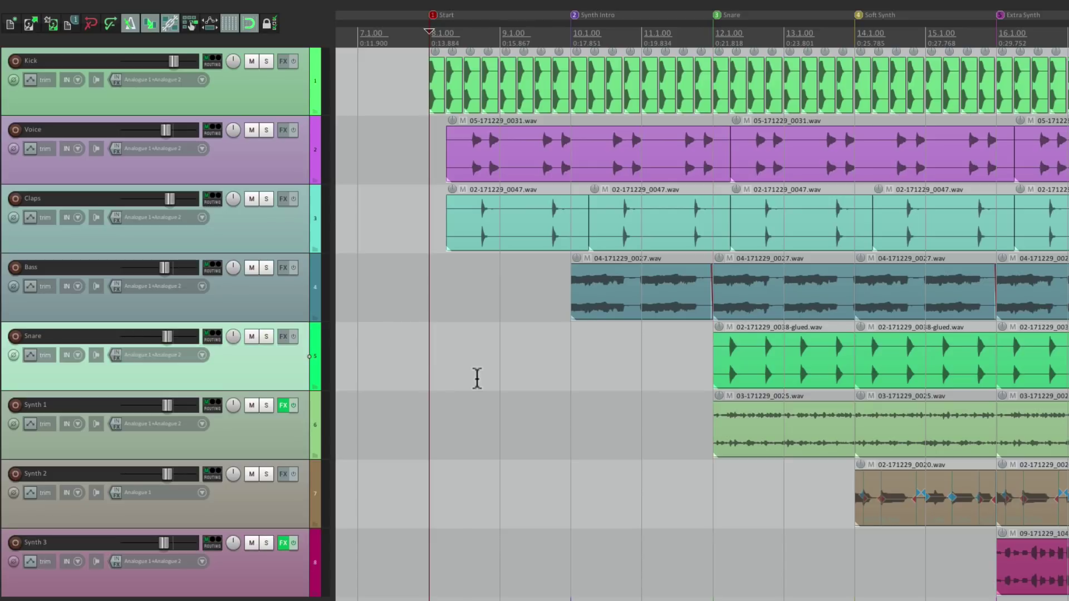
key("space")
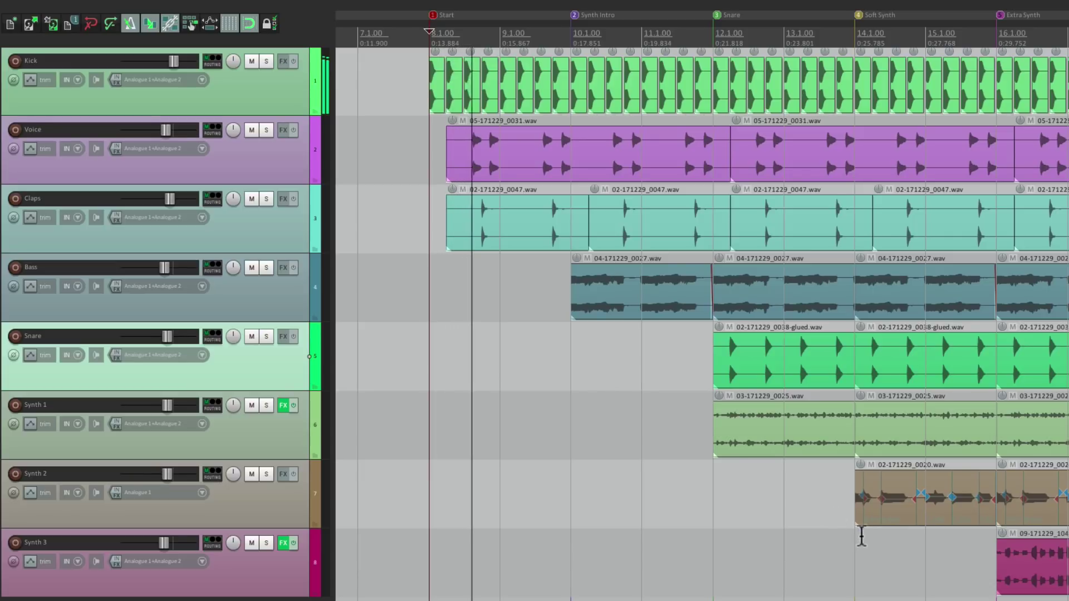
left_click(855, 545)
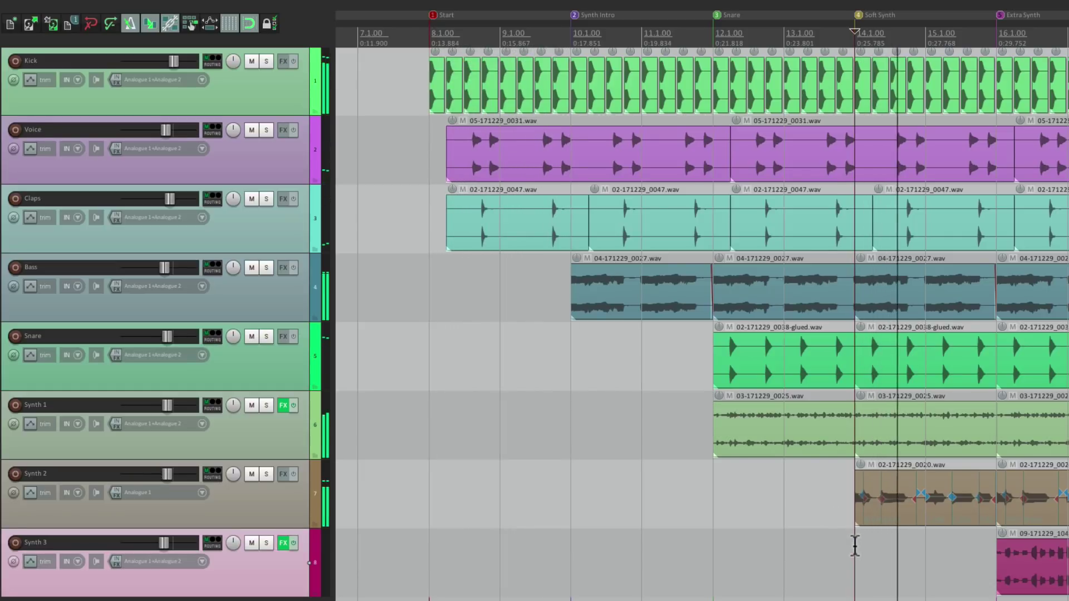
left_click(576, 345)
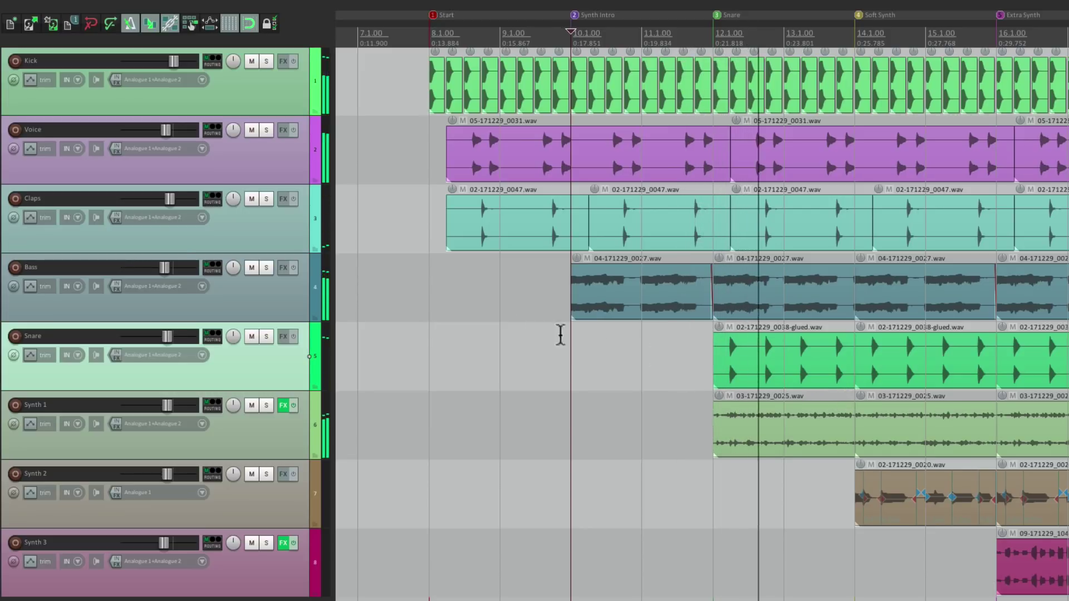
left_click(430, 374)
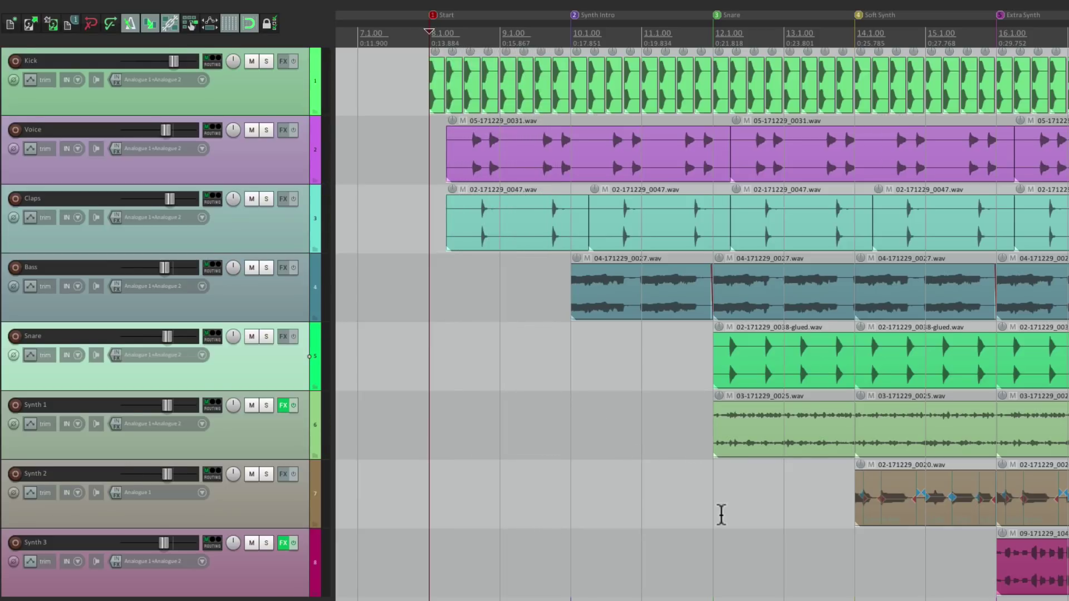
Change smooth seek's 'Play to end of' value to 2 measures and confirm
key("super+comma")
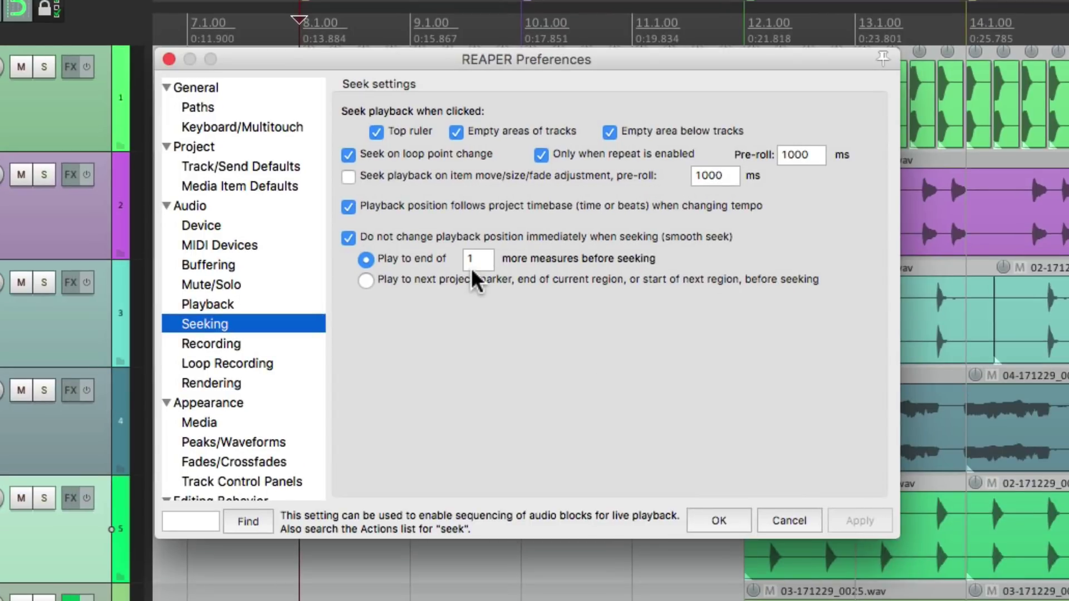
double_click(477, 259)
type("2")
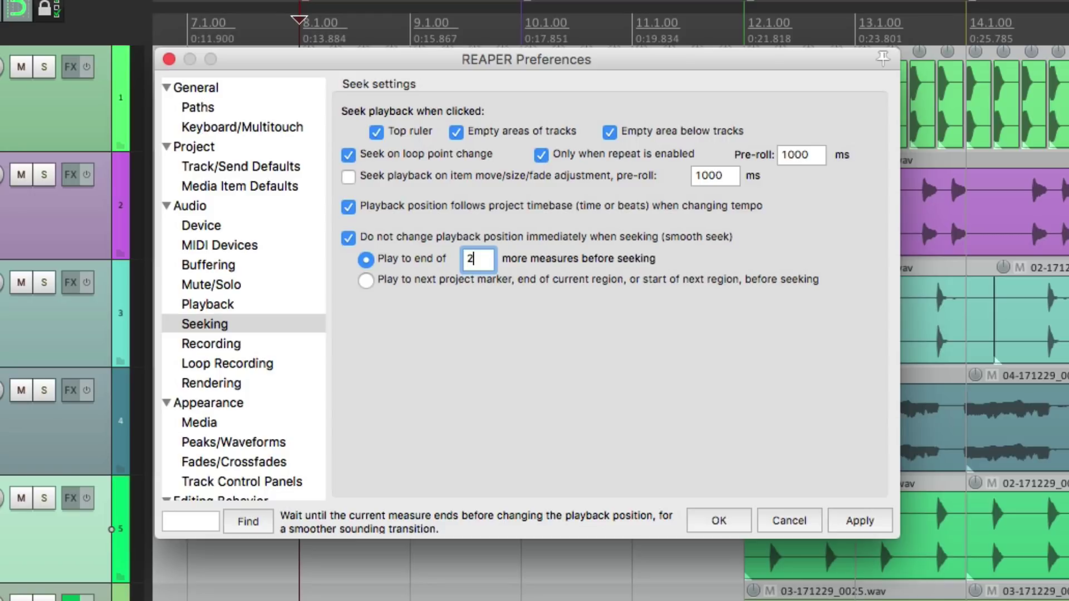
left_click(719, 523)
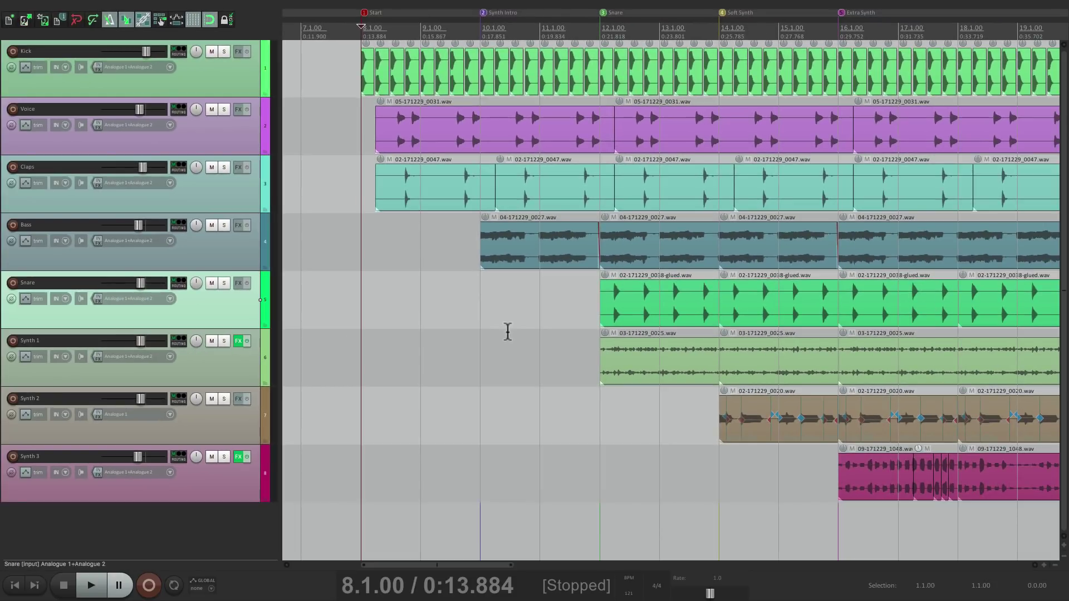
During playback, queue seeks to bars 12, 8 and 16, then stop at bar 16
key("space")
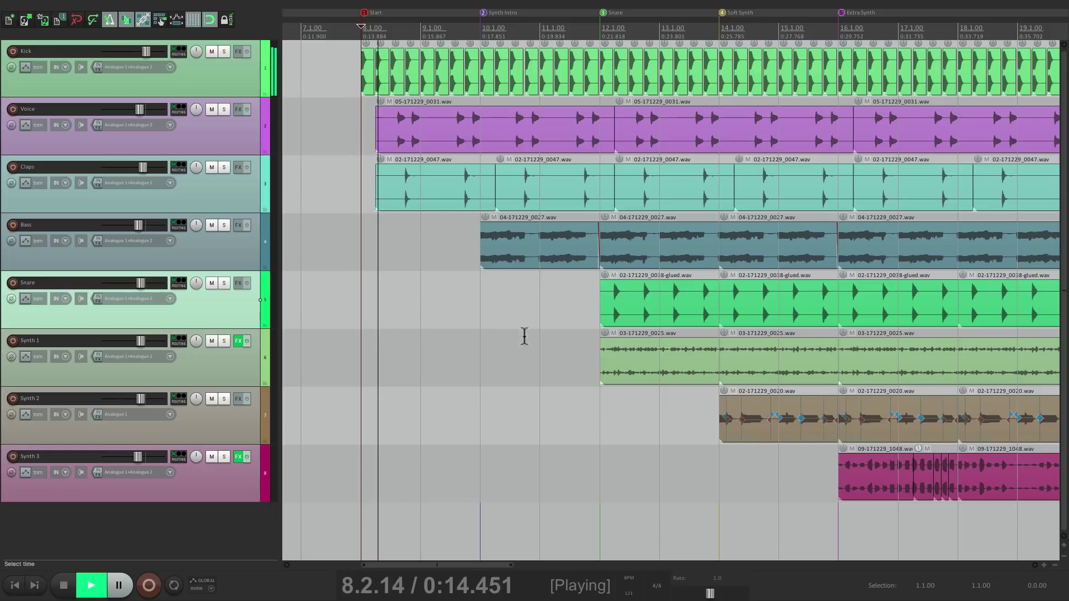
left_click(595, 412)
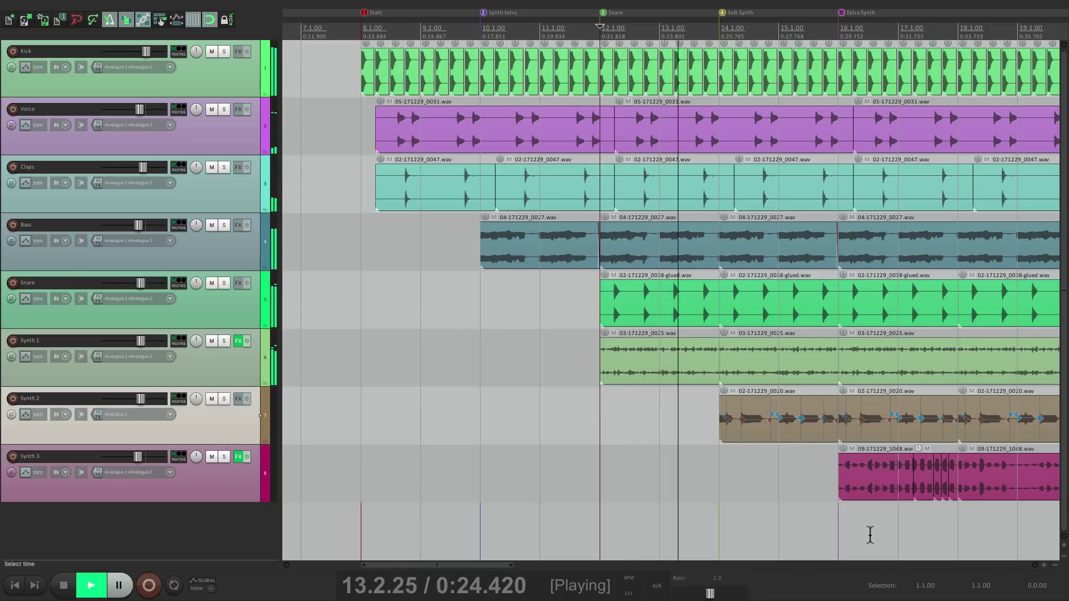
left_click(361, 300)
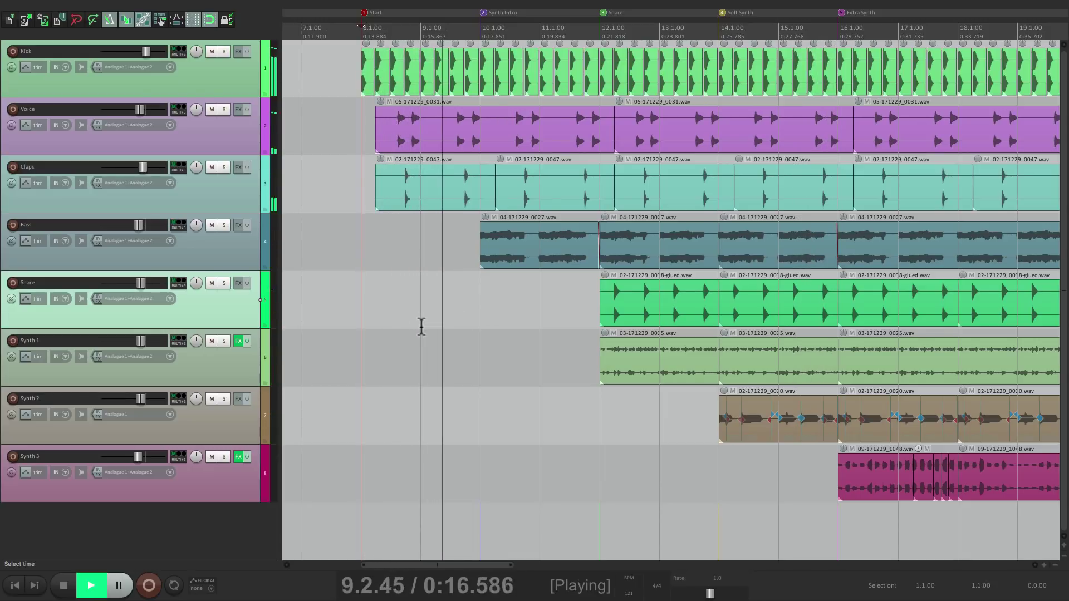
left_click(845, 517)
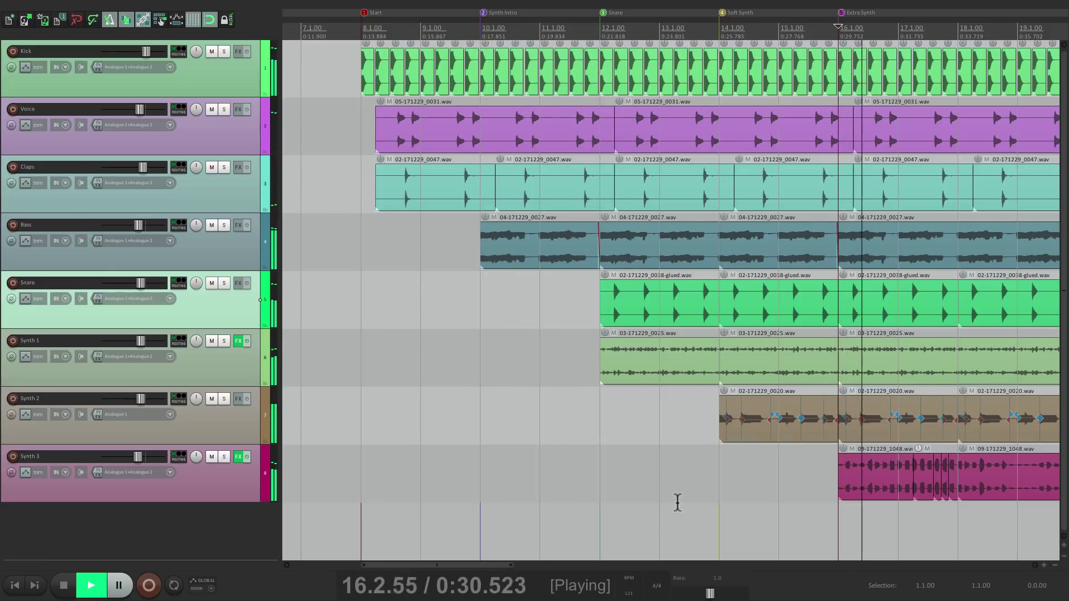
key("space")
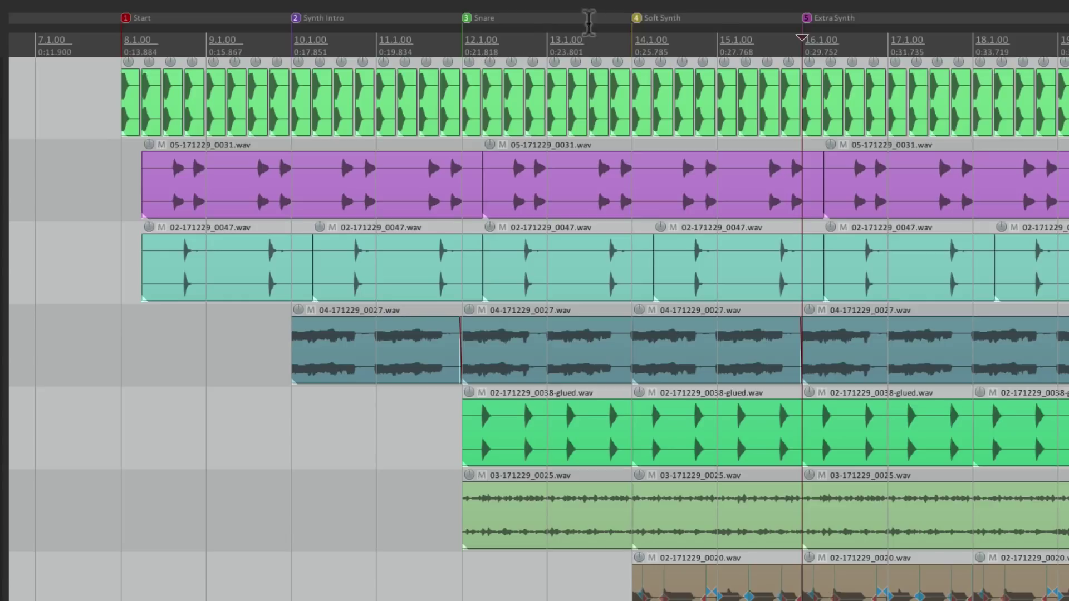
In Seeking preferences, choose 'Play to next project marker, end of current region…' and confirm
key("super+comma")
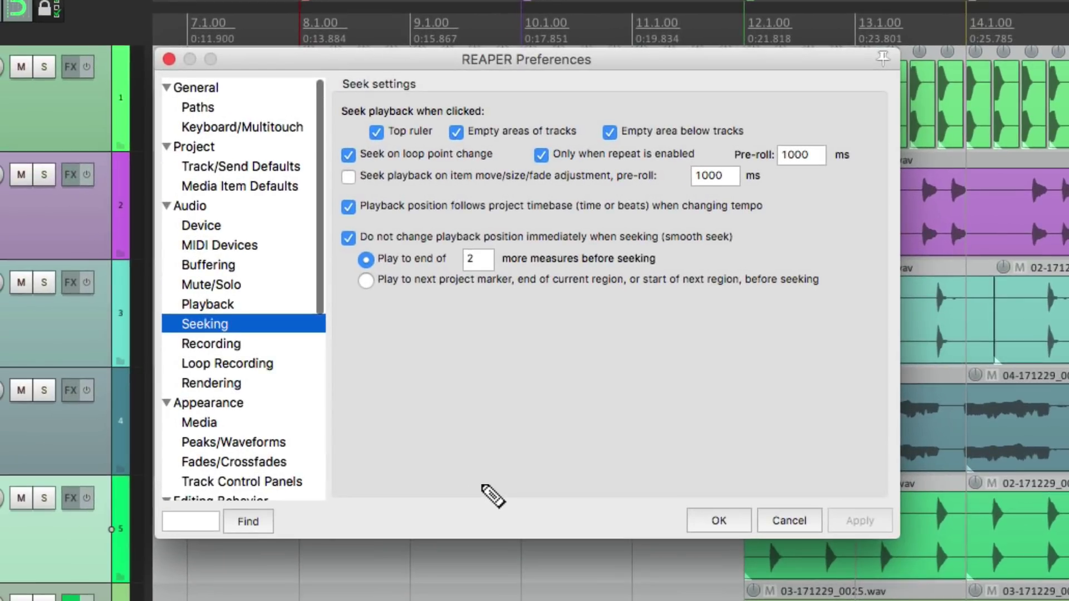
left_click(365, 281)
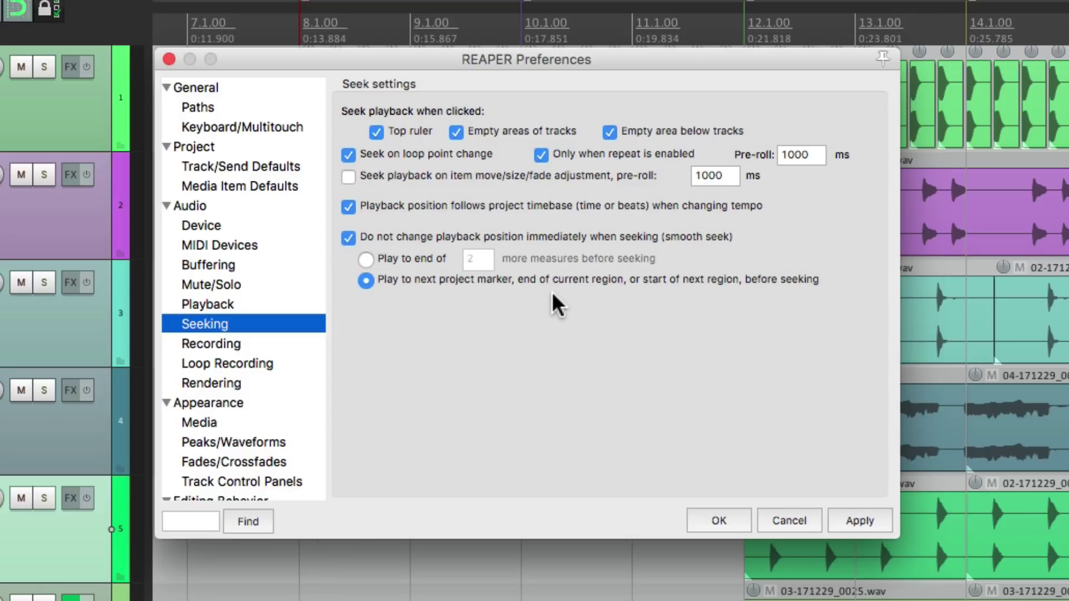
left_click(726, 526)
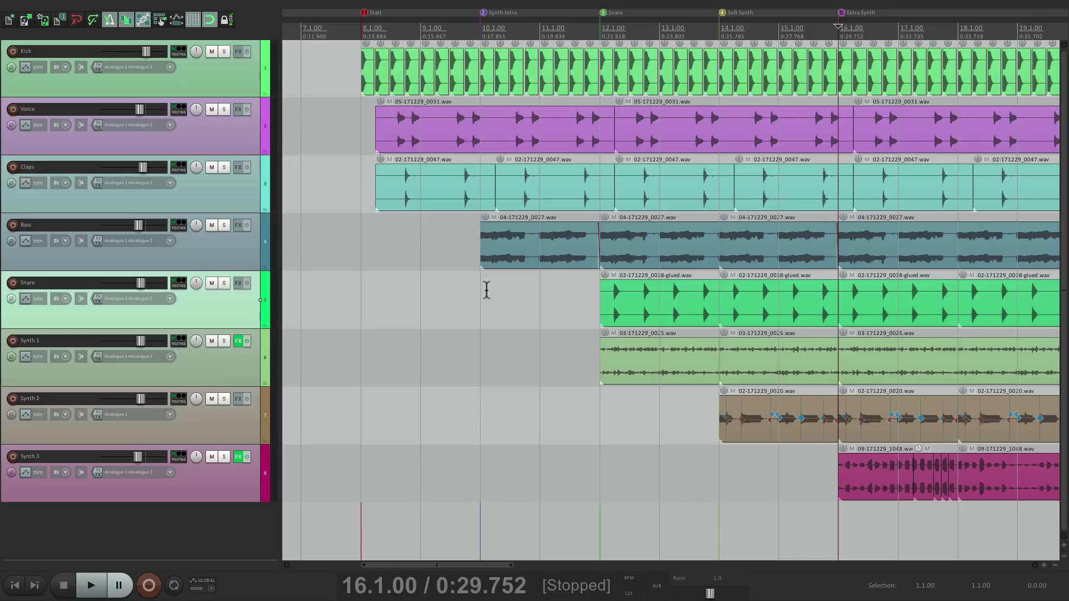
Start from bar 8, queue a jump to the Snare marker at bar 12, then stop
left_click(359, 301)
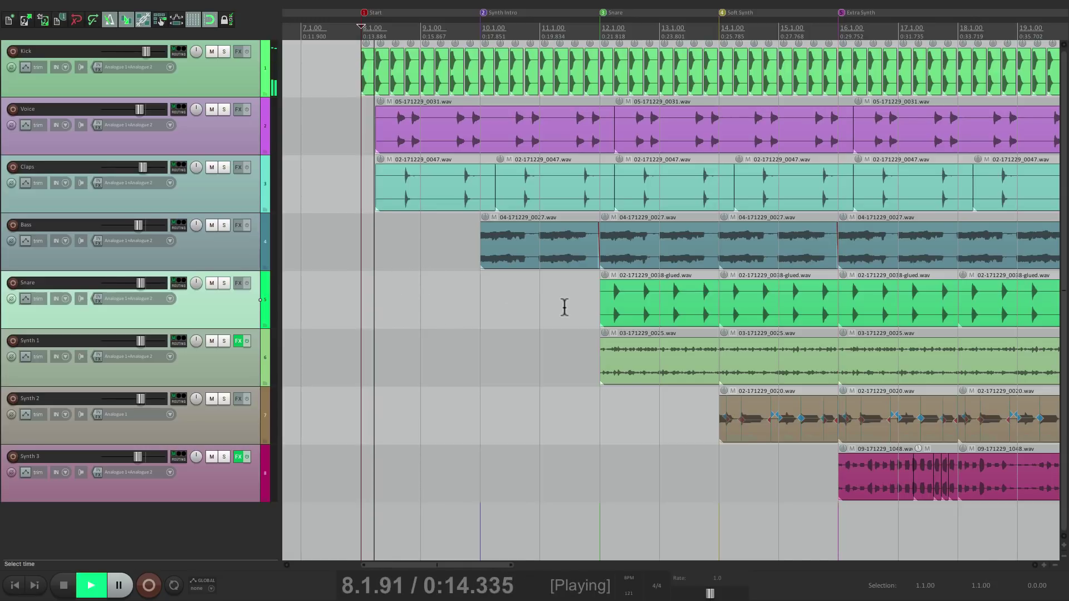
left_click(600, 399)
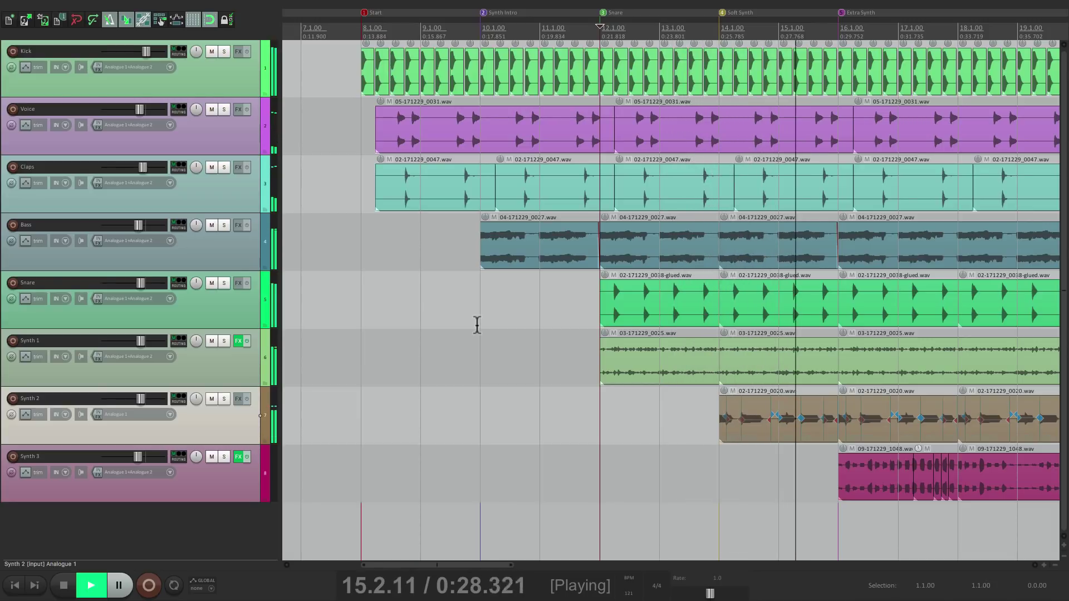
key("space")
key("space")
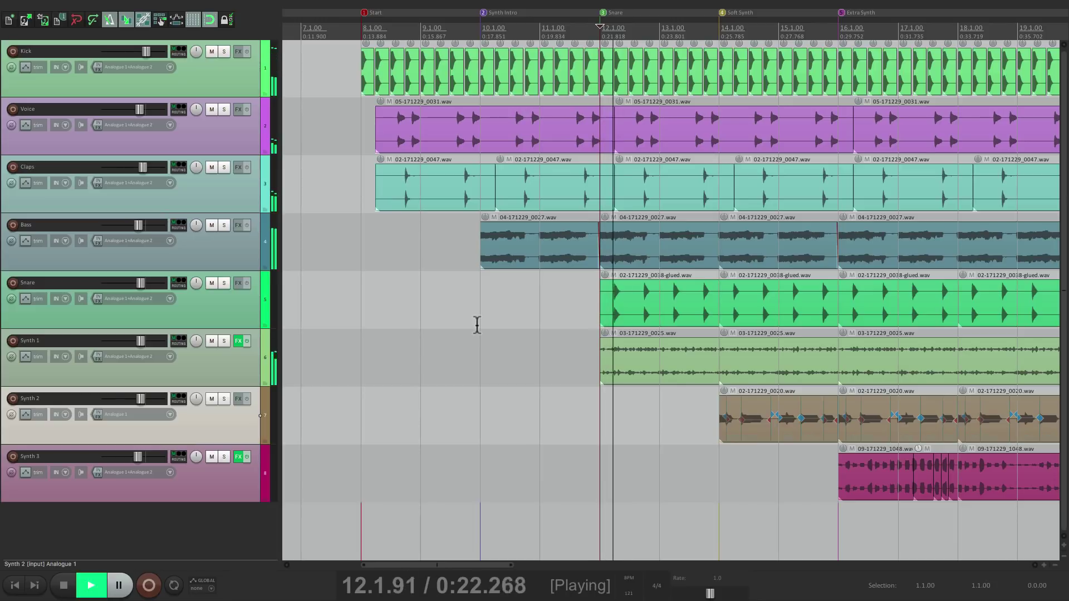
Queue jumps to Start, Extra Synth at bar 16, bar 8, bar 12, then stop at bar 8
left_click(359, 246)
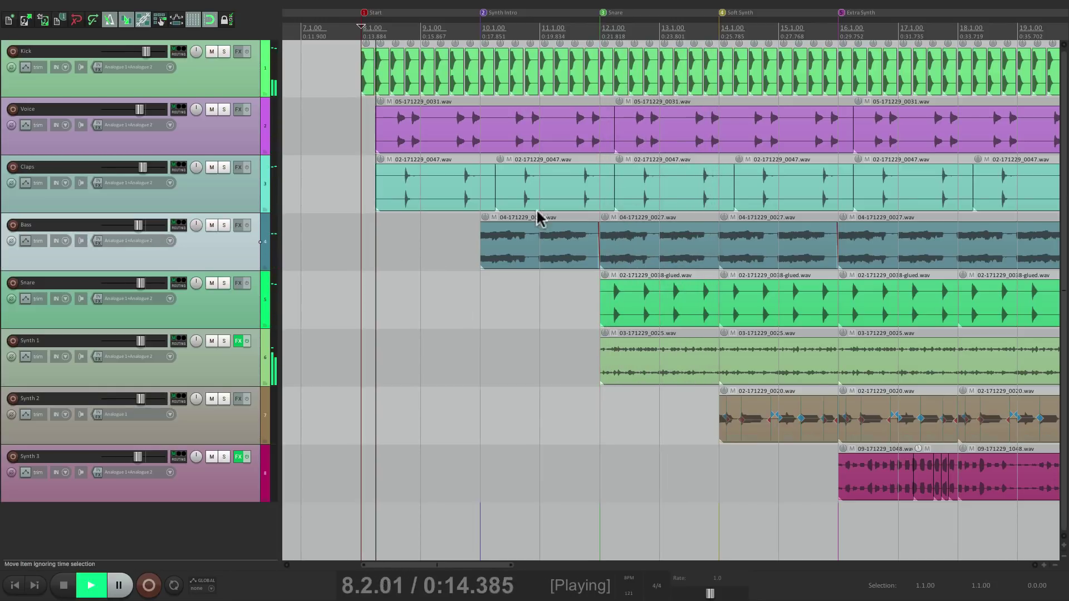
left_click(836, 520)
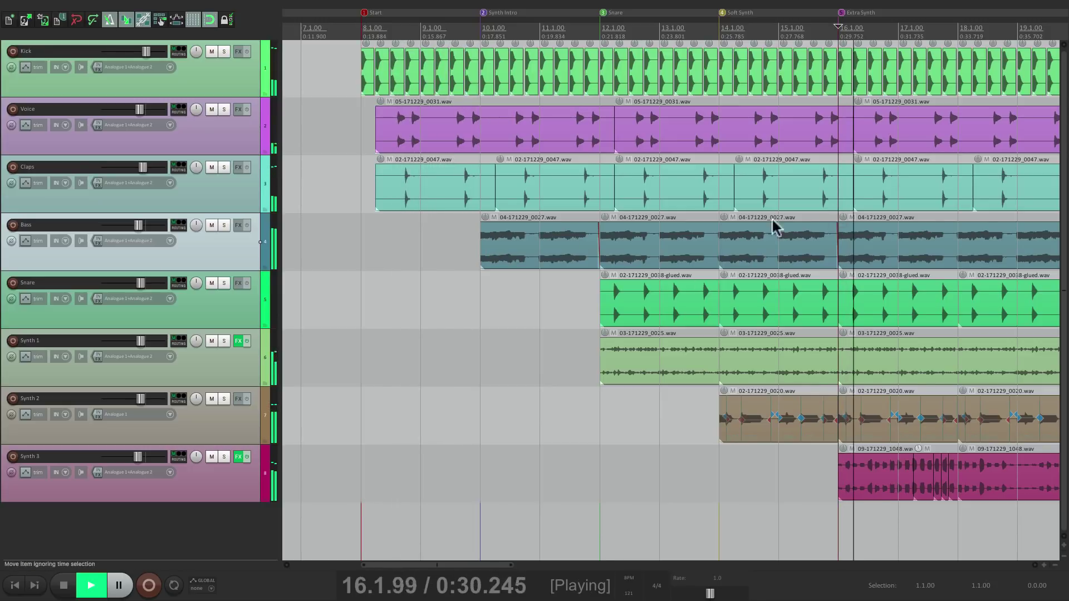
left_click(368, 303)
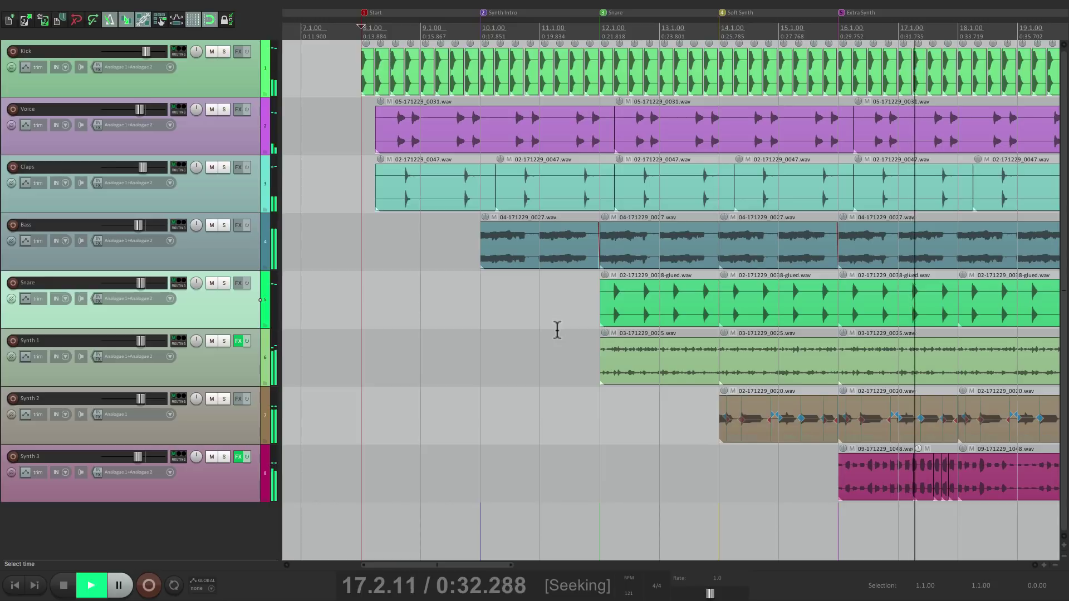
left_click(598, 416)
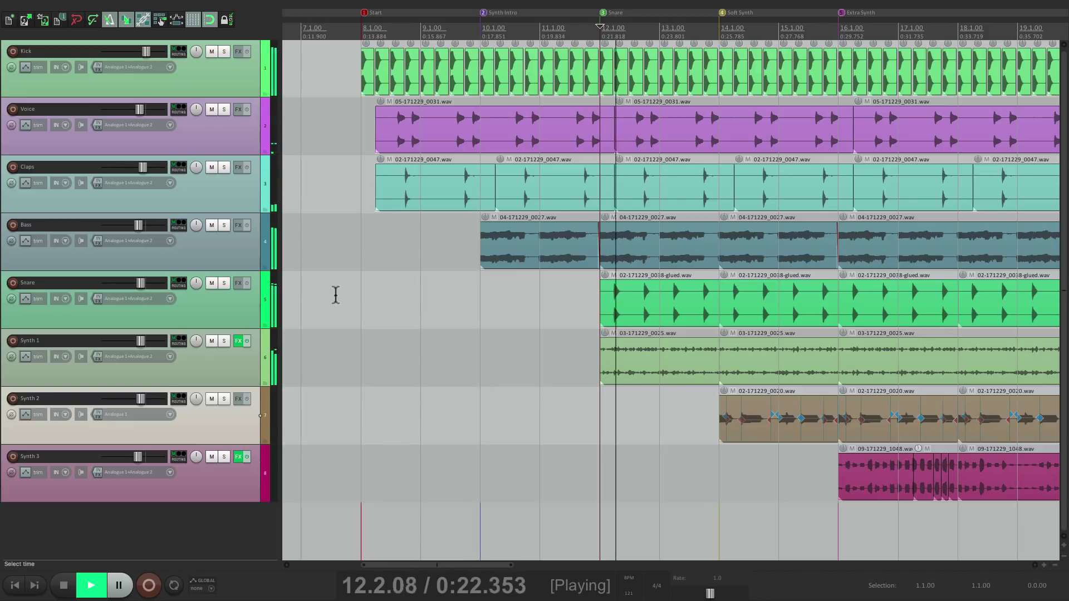
left_click(360, 298)
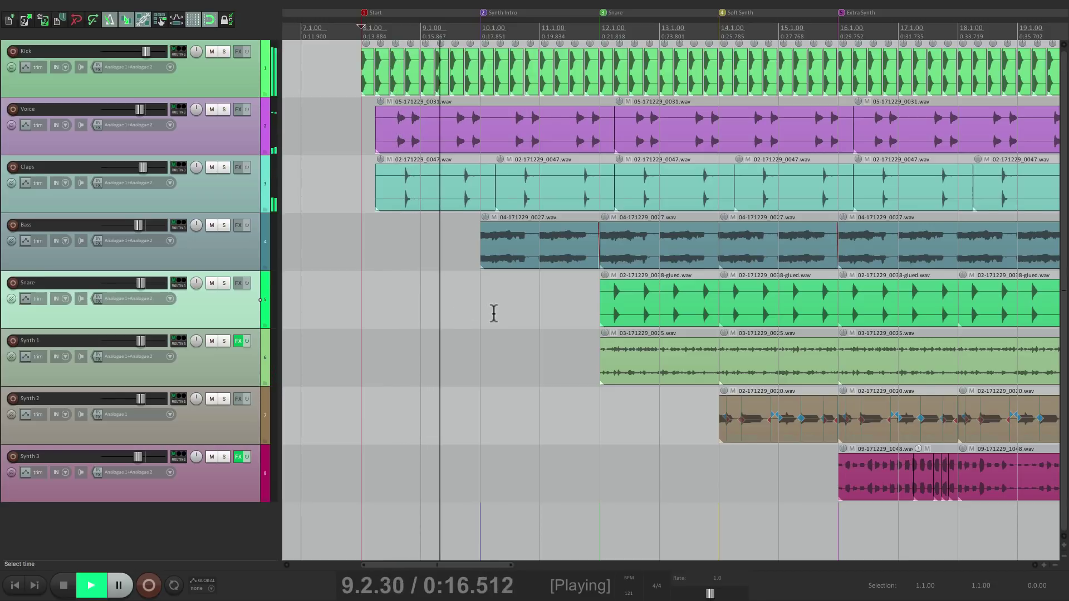
key("space")
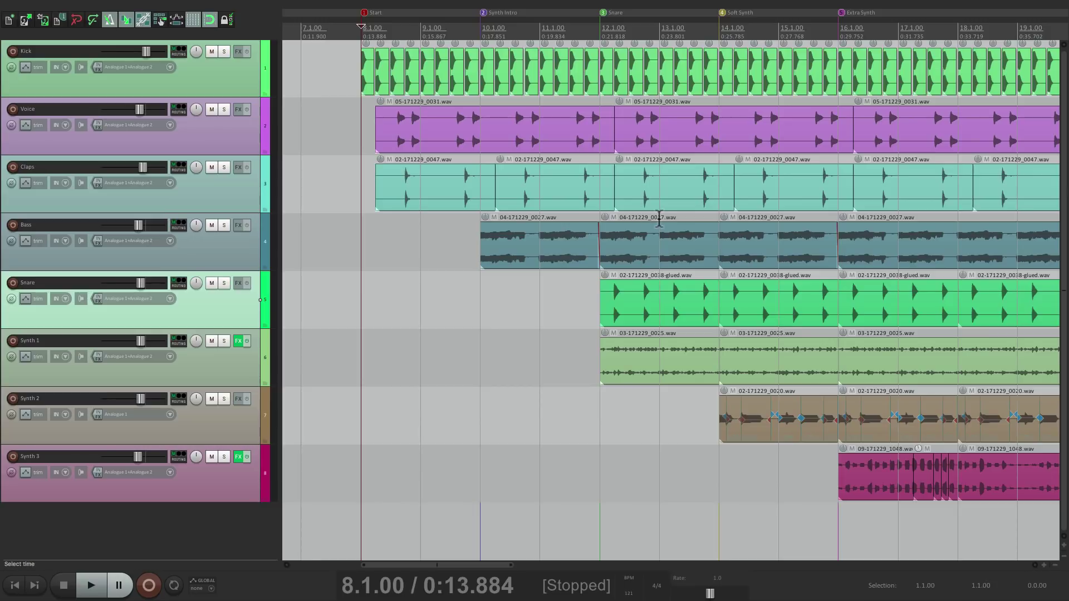
Play from bar 10, queue a jump to the Soft Synth marker at bar 14, then stop
left_click(486, 303)
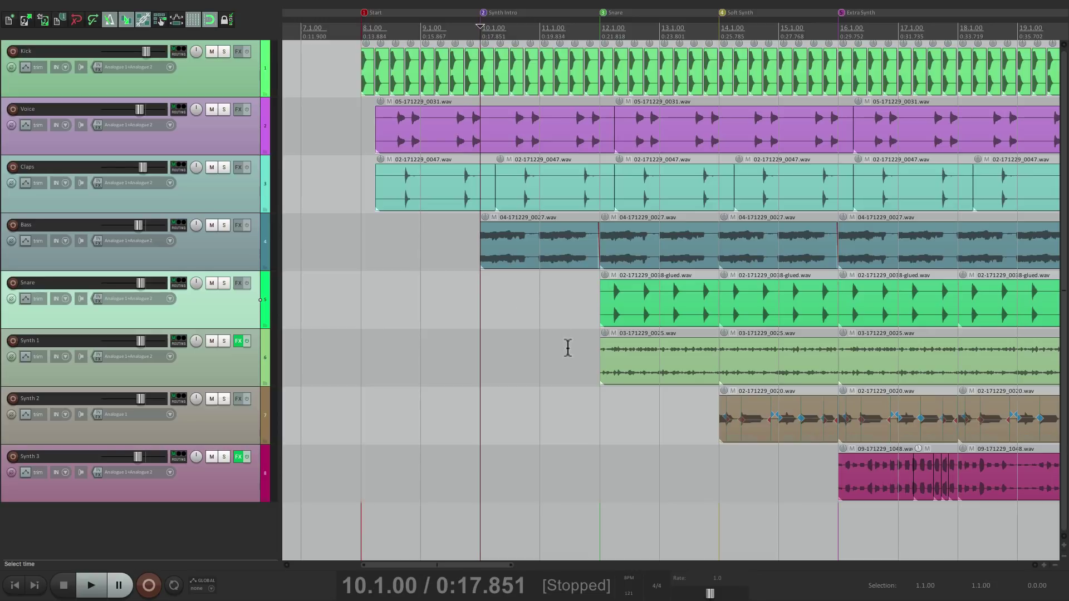
key("space")
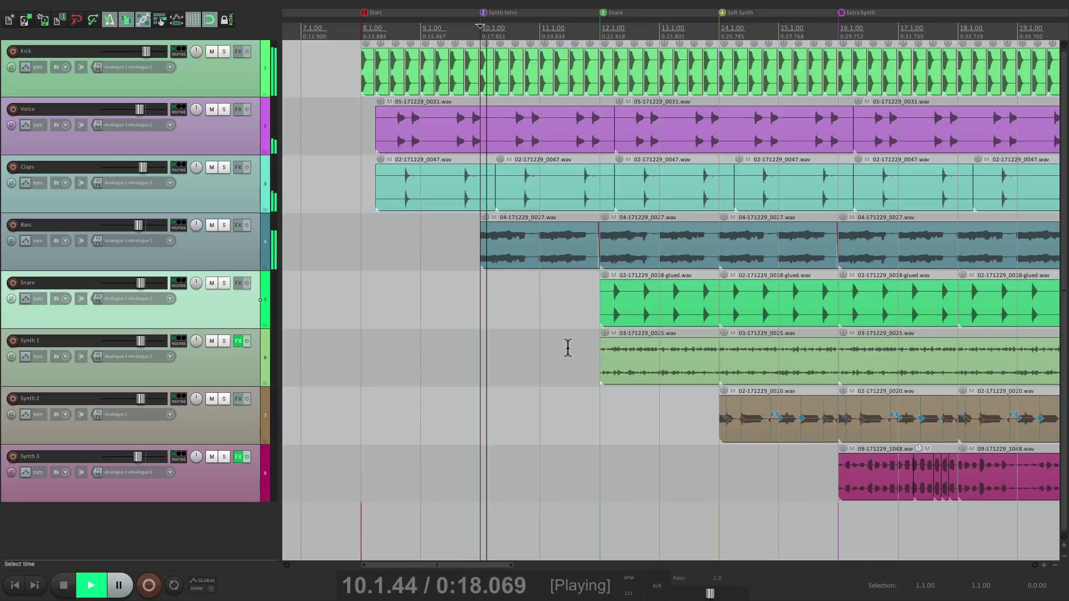
left_click(722, 459)
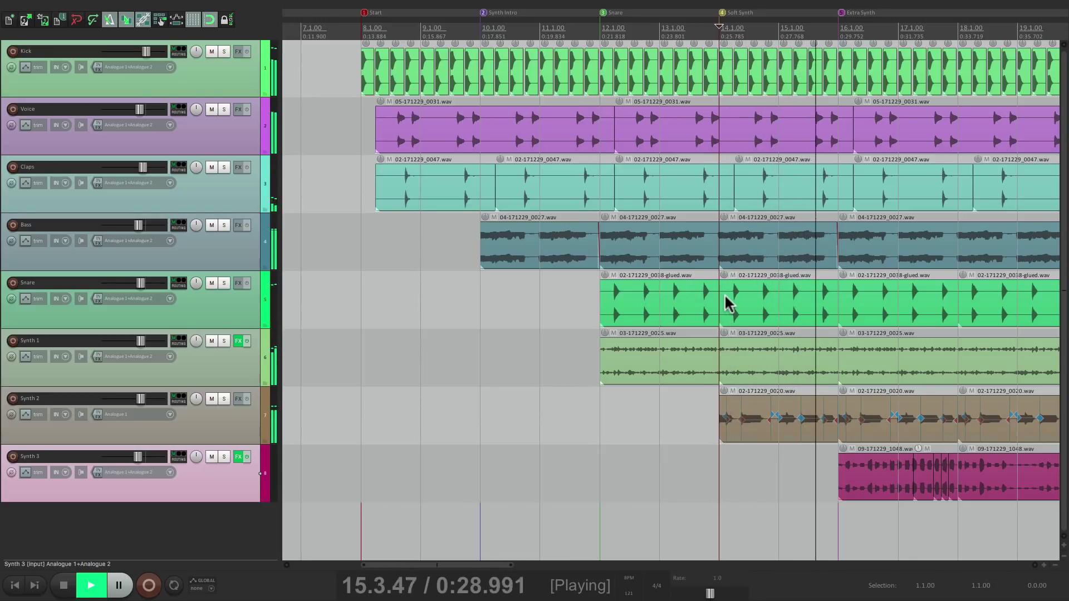
key("space")
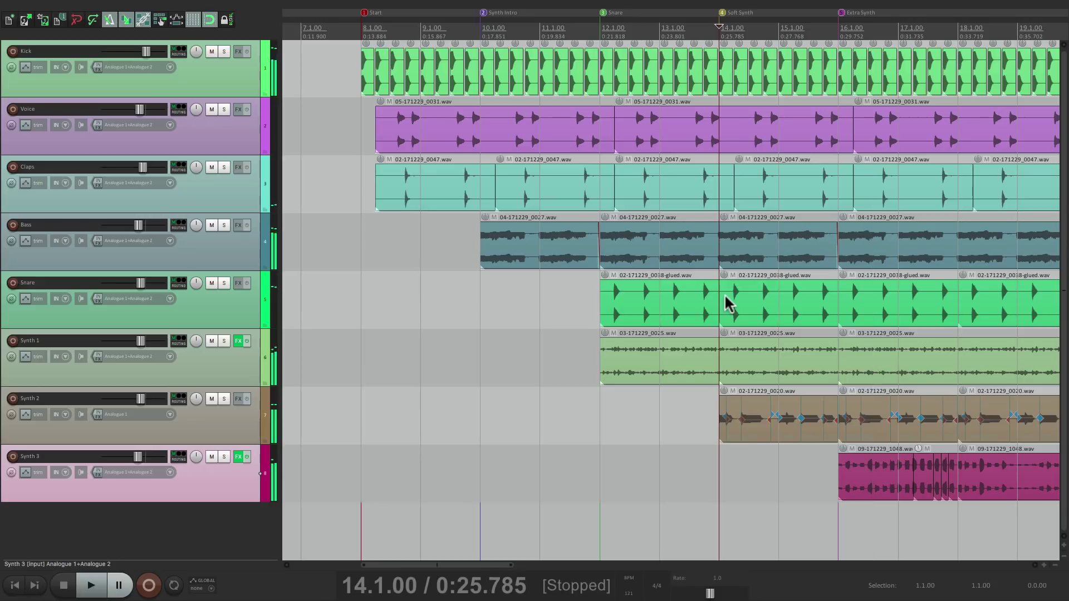